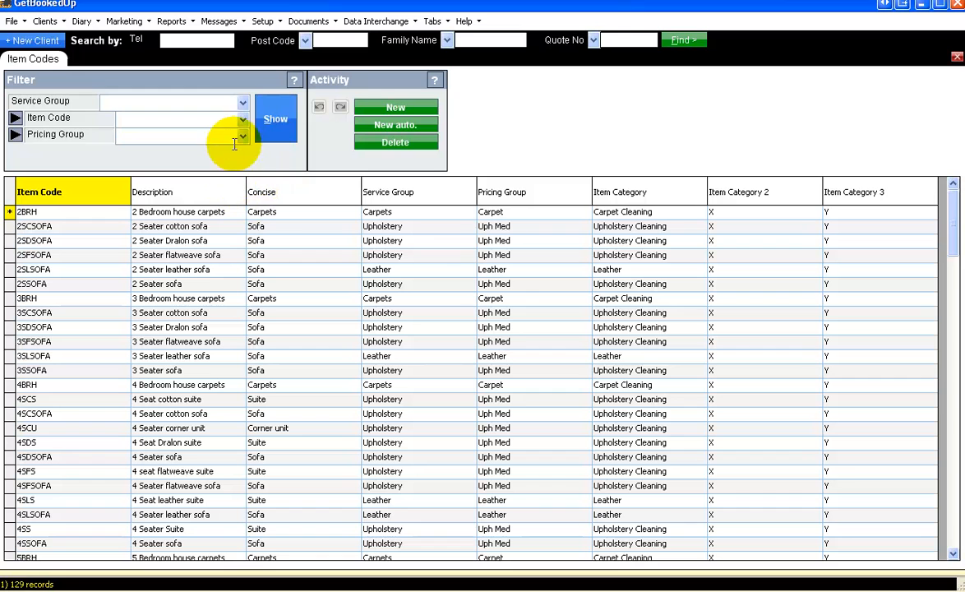
Filter the item code list to the Carpets service group
click(241, 103)
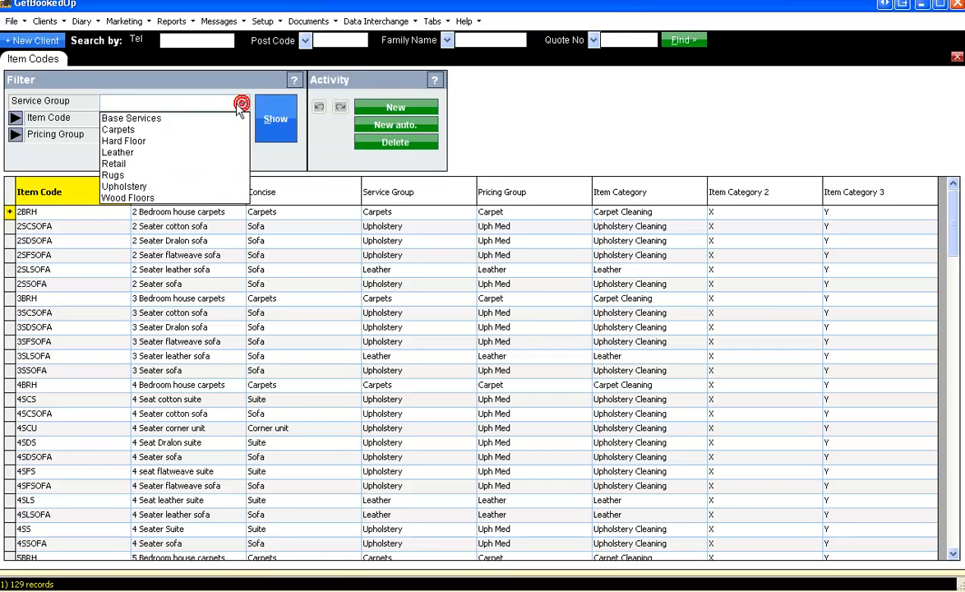
click(115, 131)
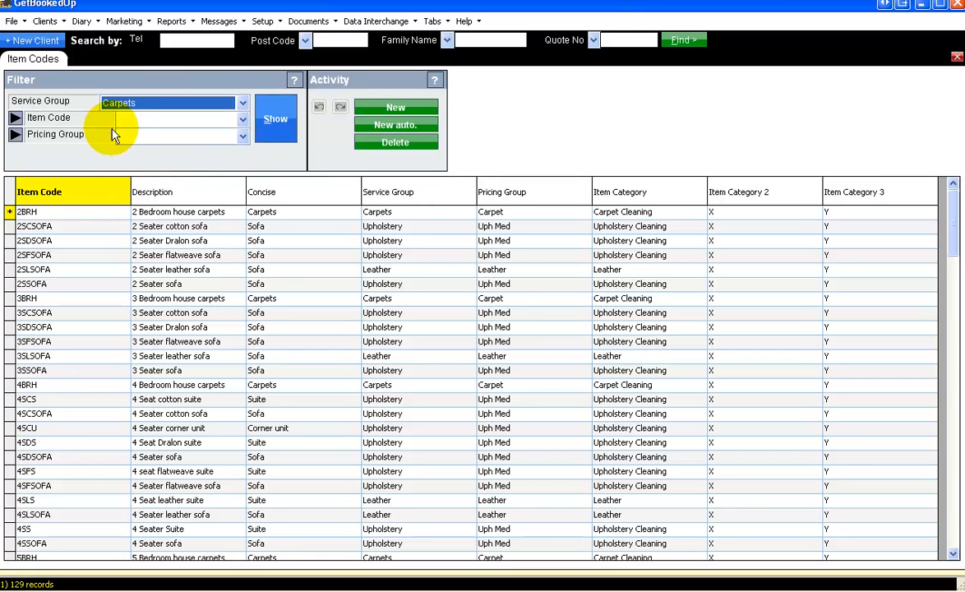
click(275, 119)
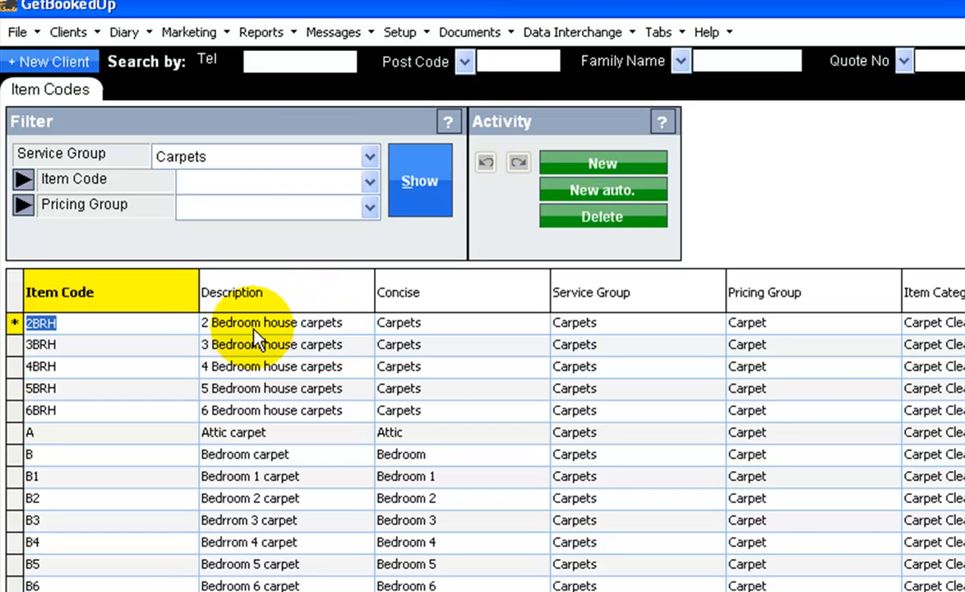
Browse the carpet item codes, selecting several rows and scrolling through the list
click(56, 437)
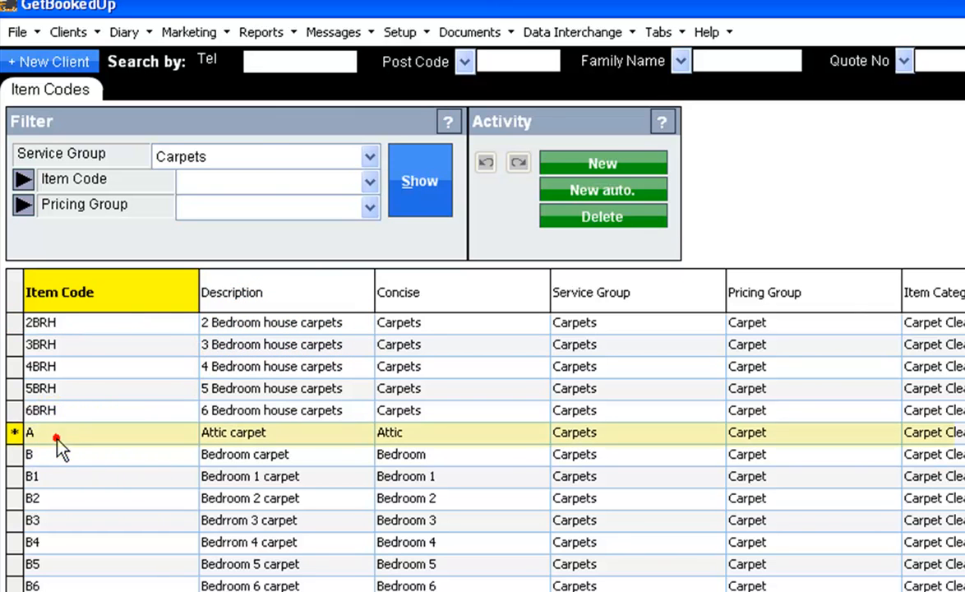
click(56, 437)
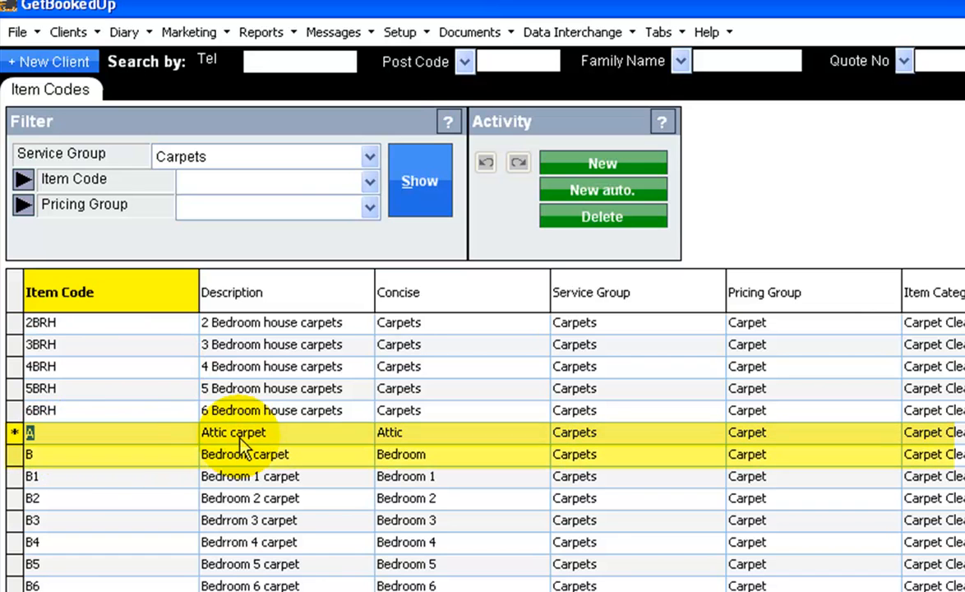
click(103, 454)
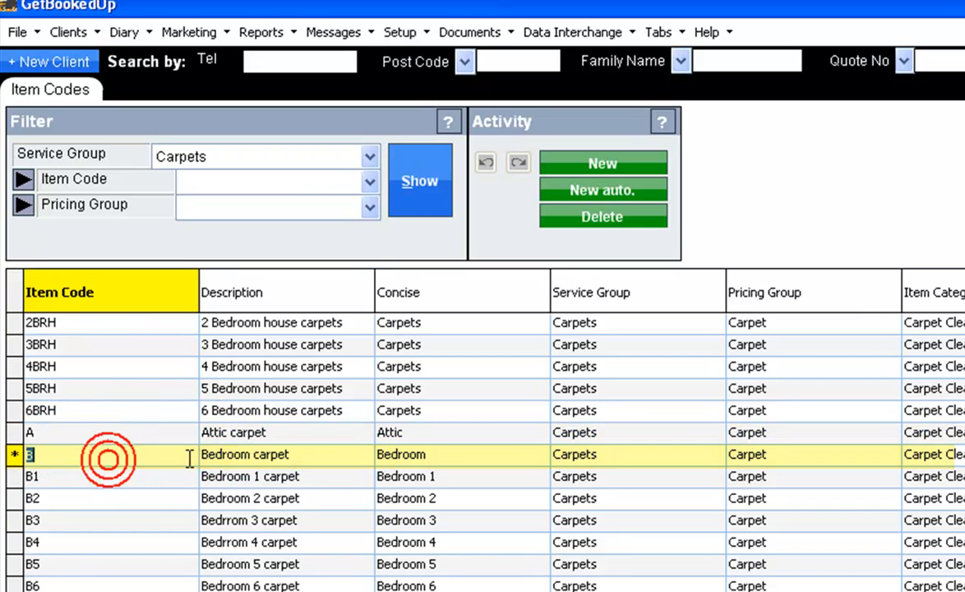
click(95, 475)
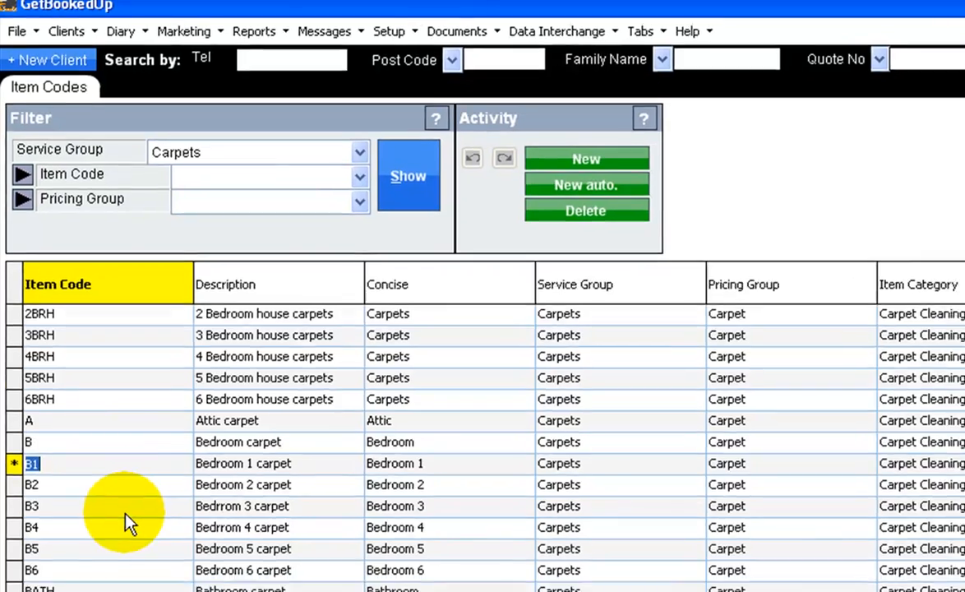
scroll(128, 522, down, 3)
scroll(128, 522, down, 3)
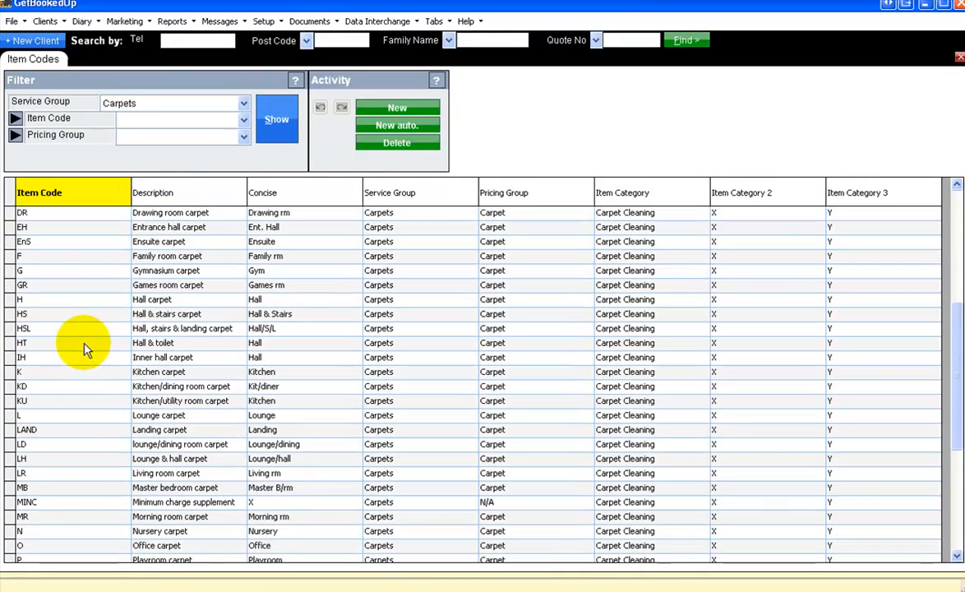
click(75, 416)
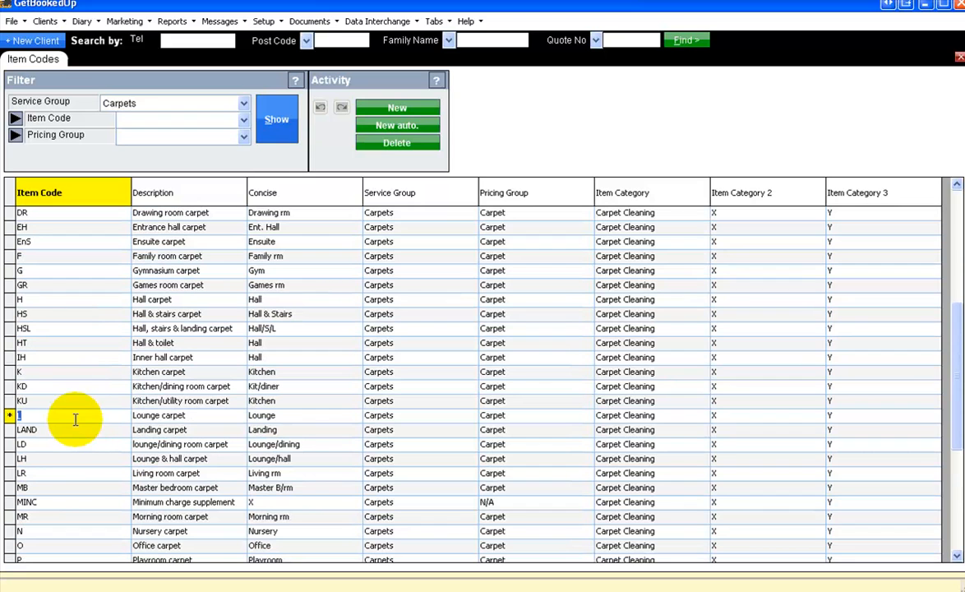
click(59, 449)
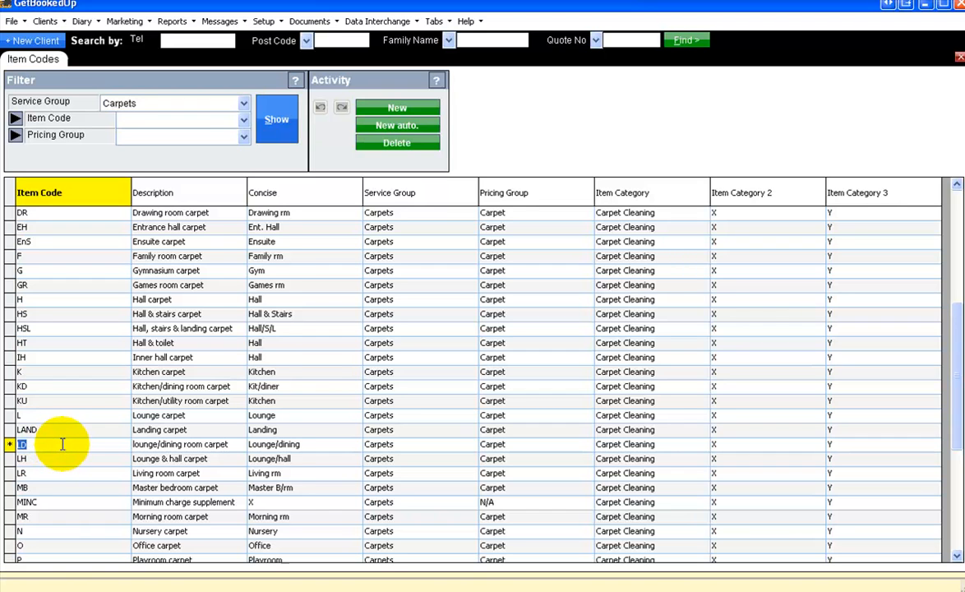
scroll(64, 444, up, 6)
scroll(71, 437, down, 6)
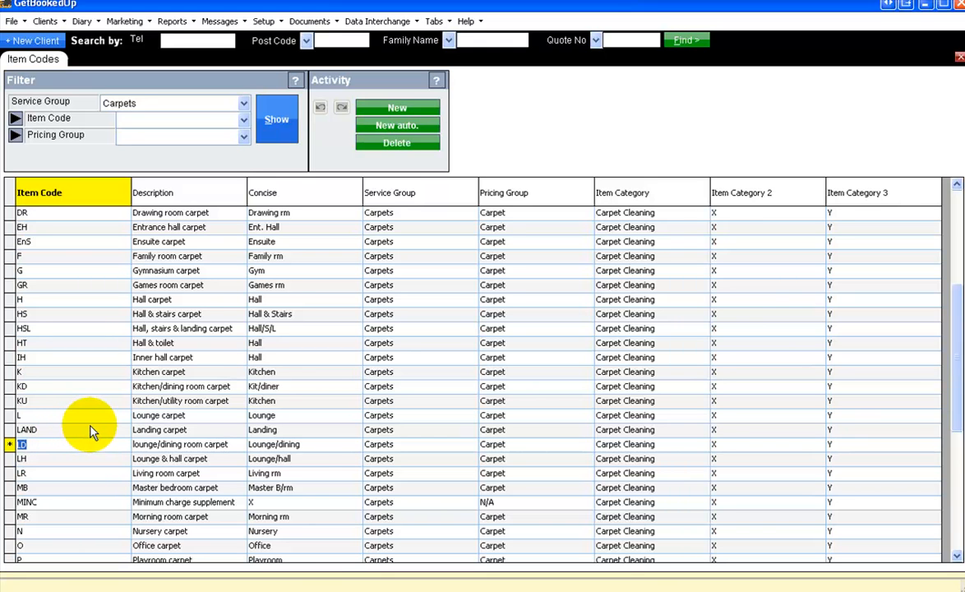
scroll(88, 435, up, 5)
scroll(90, 433, up, 1)
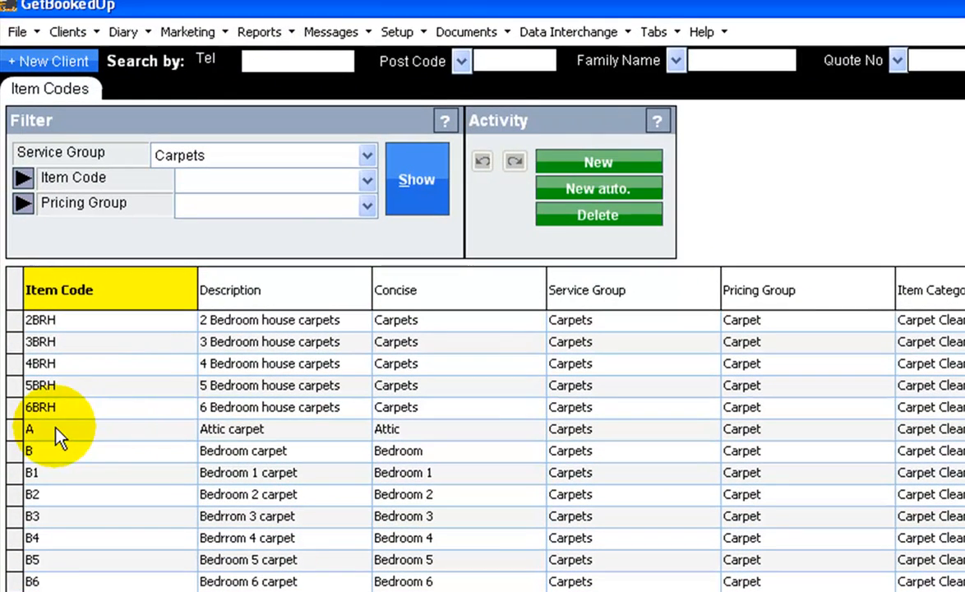
Step through the Attic carpet item's code, description, concise, service group and pricing group fields
click(56, 428)
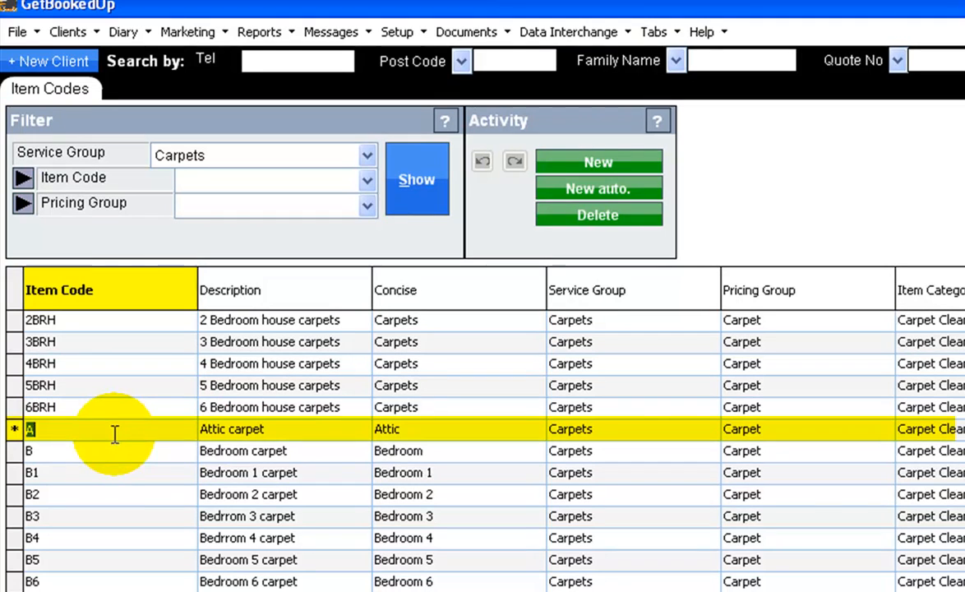
key(Tab)
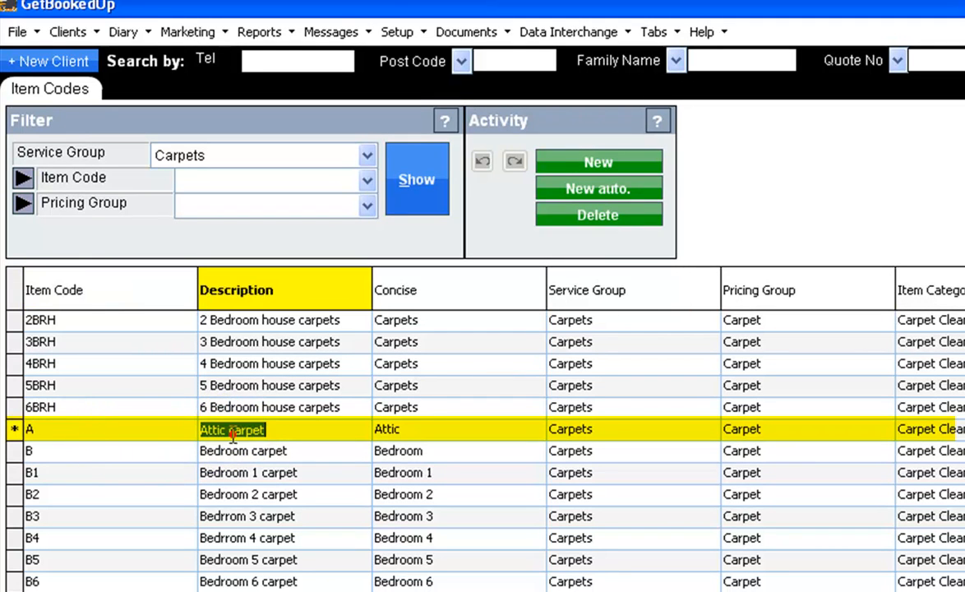
click(15, 432)
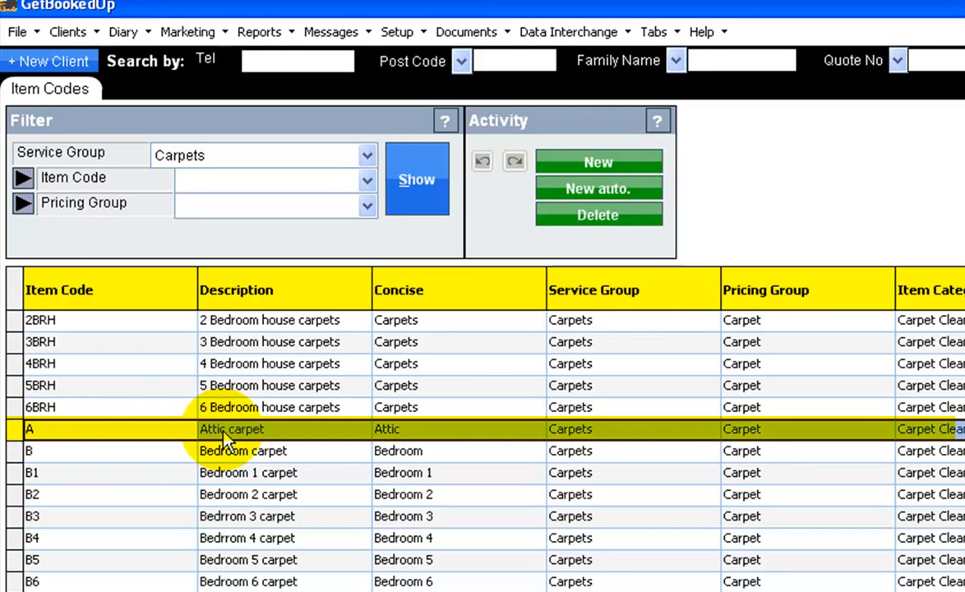
click(251, 431)
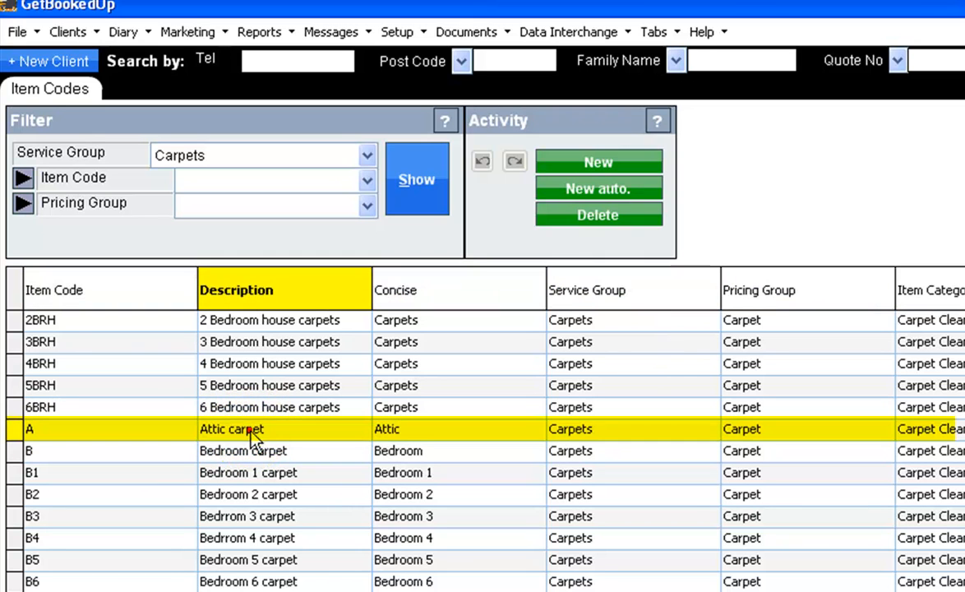
click(426, 428)
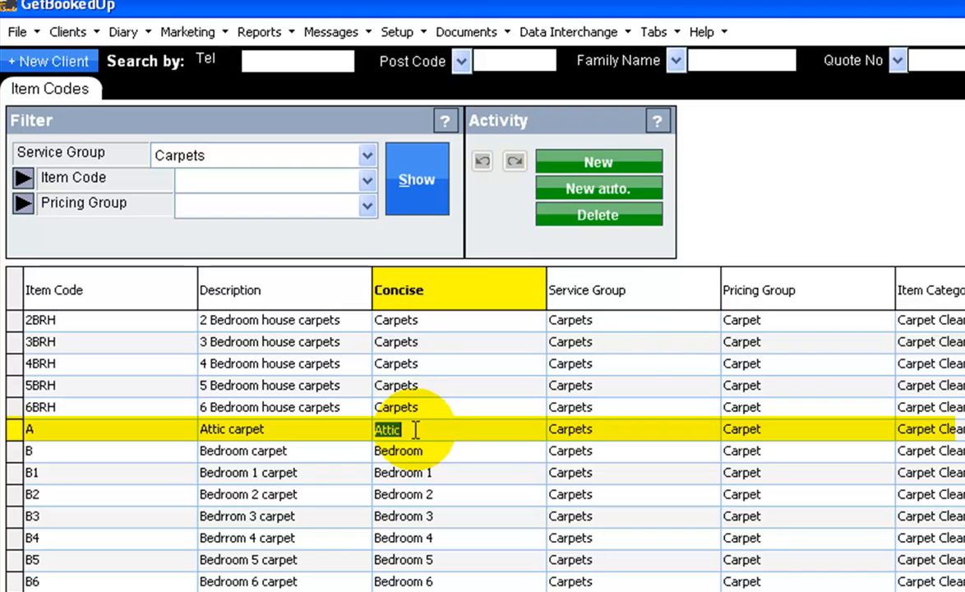
click(589, 431)
click(580, 428)
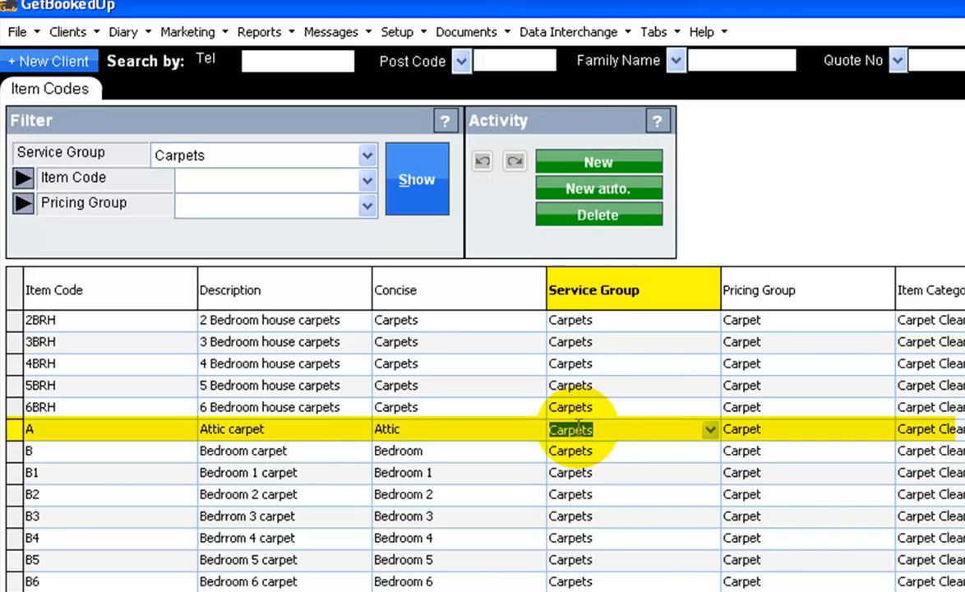
click(790, 427)
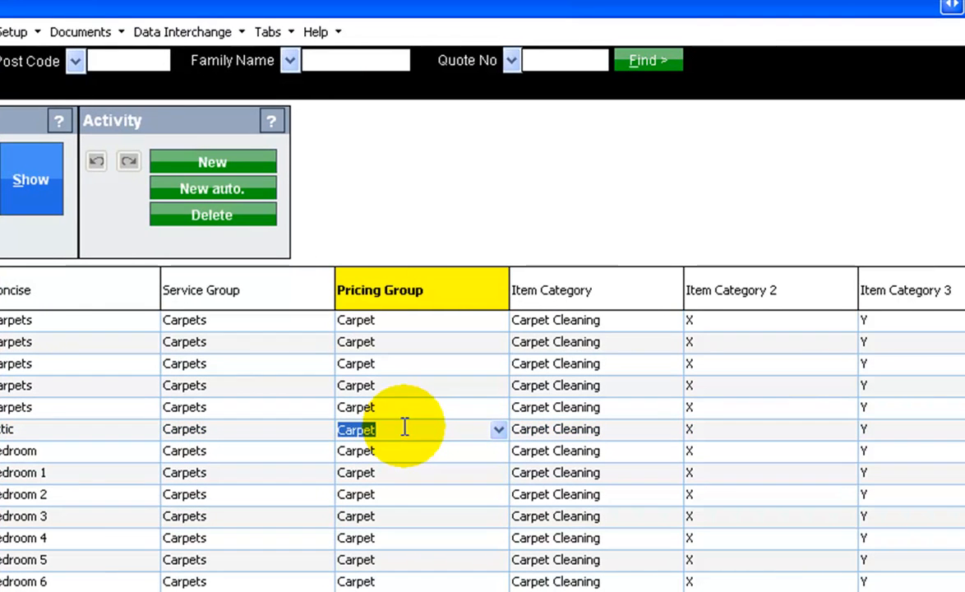
Review the pricing group options for the Attic carpet item and keep Carpet selected
click(499, 429)
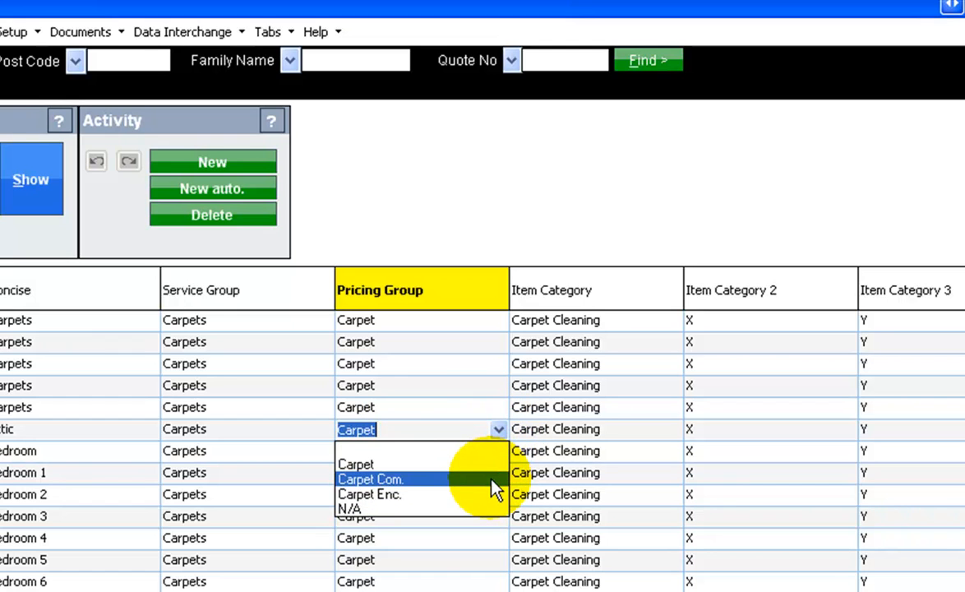
click(499, 429)
click(500, 429)
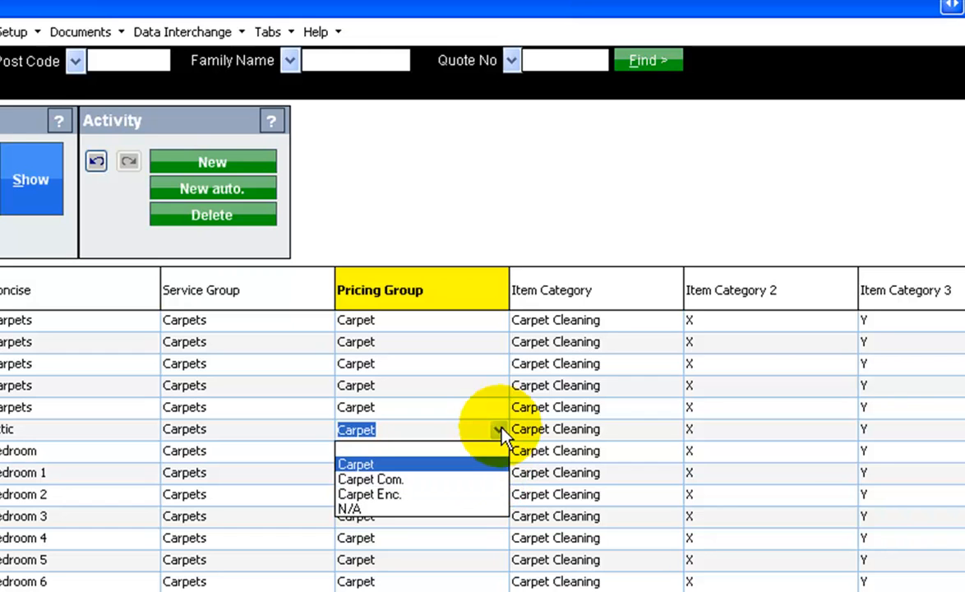
click(409, 463)
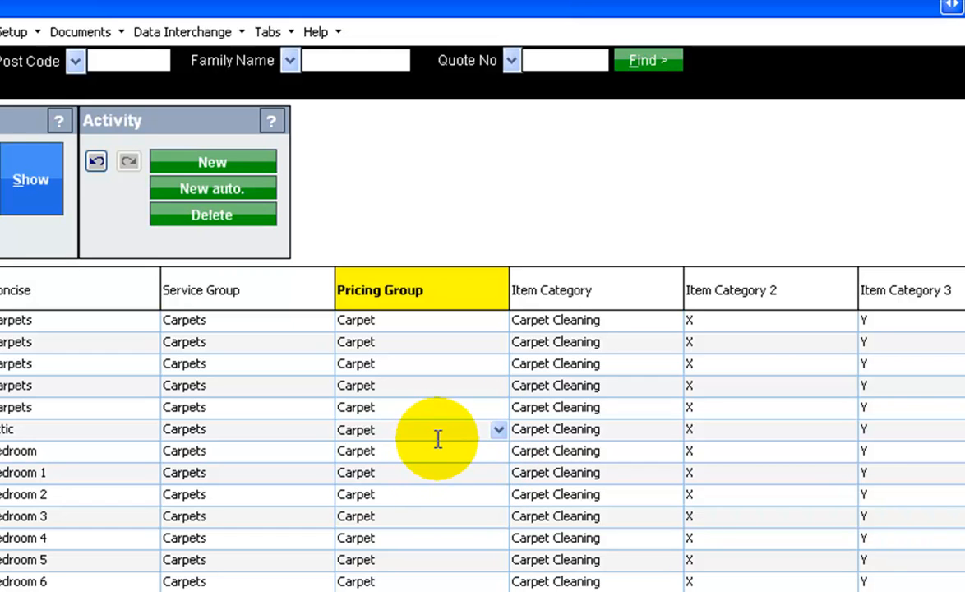
double_click(417, 425)
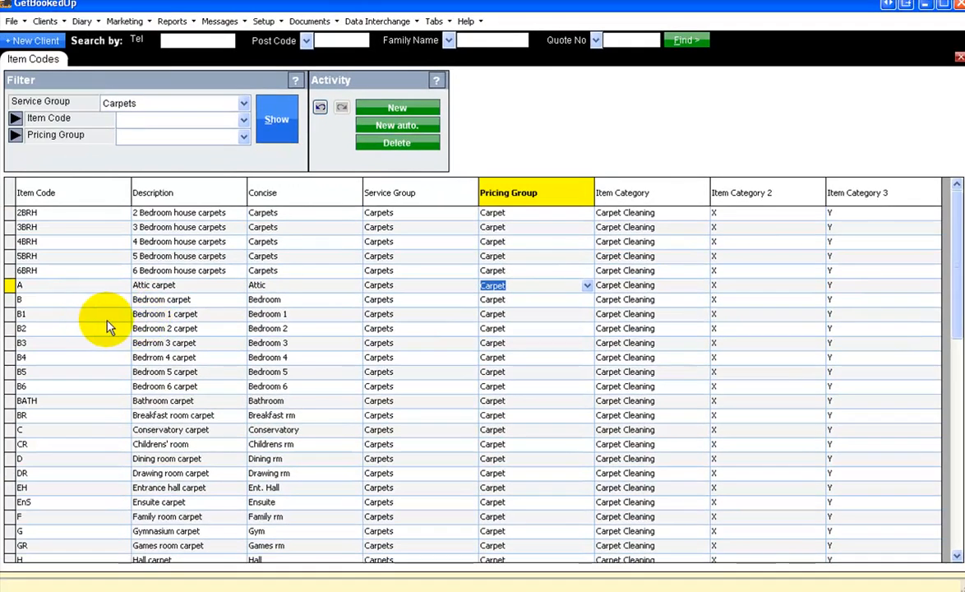
Inspect the xxC and xxCCOM placeholder items at the end of the carpets list
scroll(107, 327, down, 4)
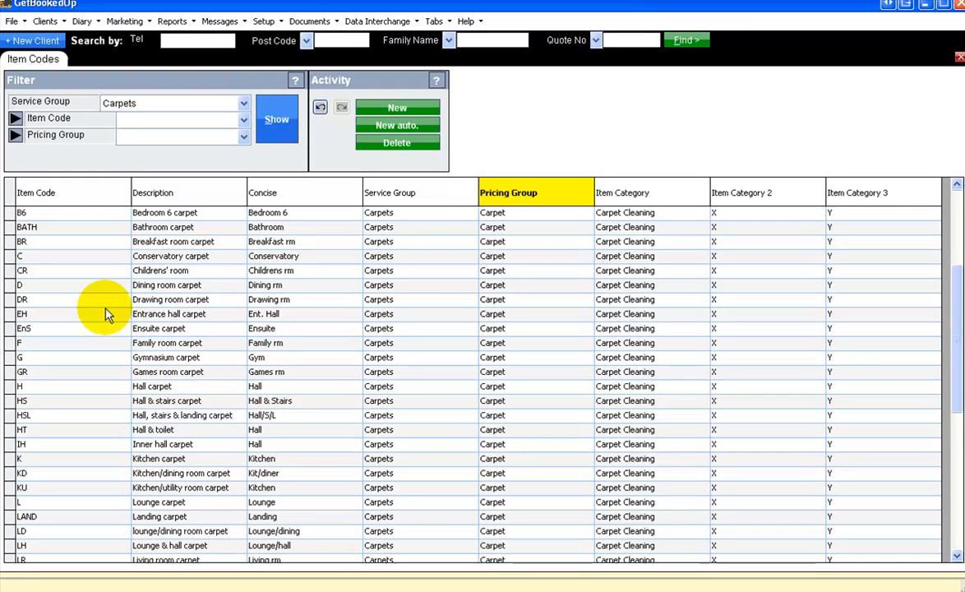
scroll(106, 315, down, 7)
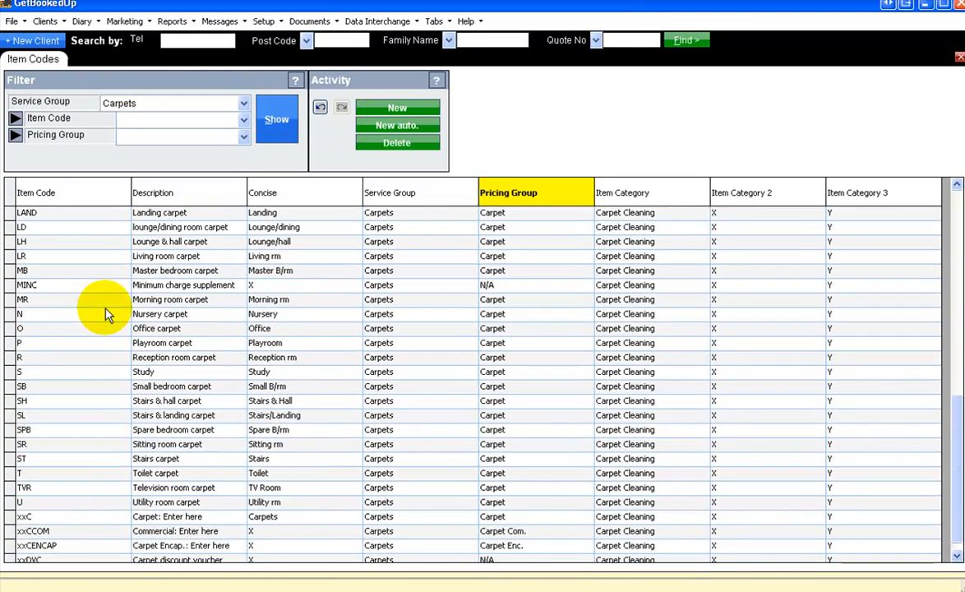
scroll(106, 314, down, 1)
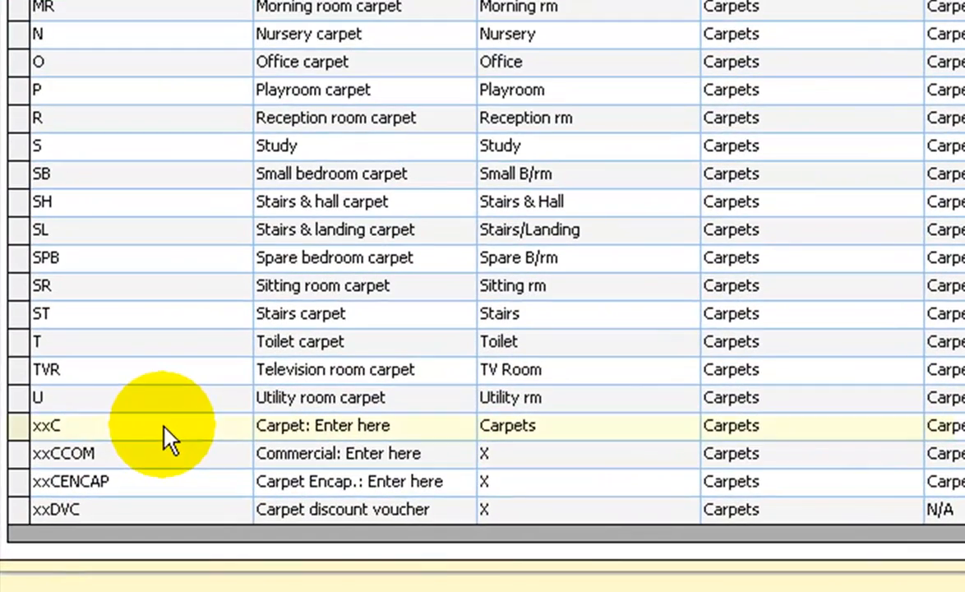
click(90, 497)
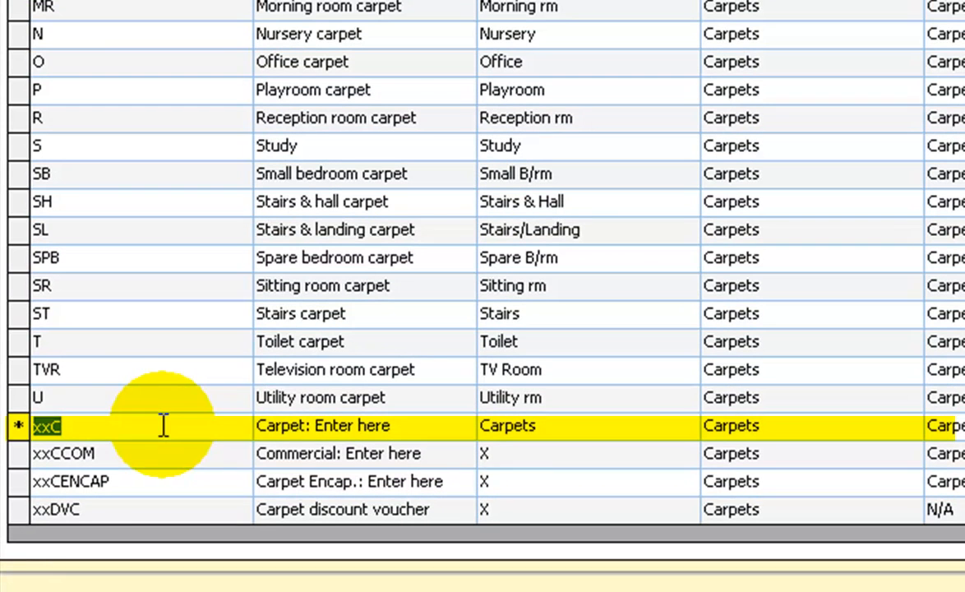
click(336, 434)
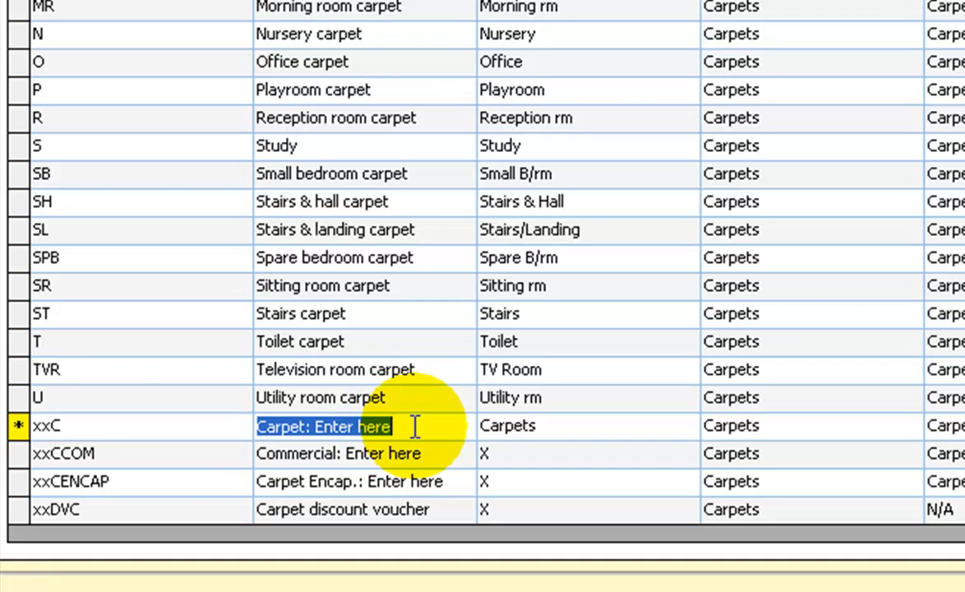
click(185, 454)
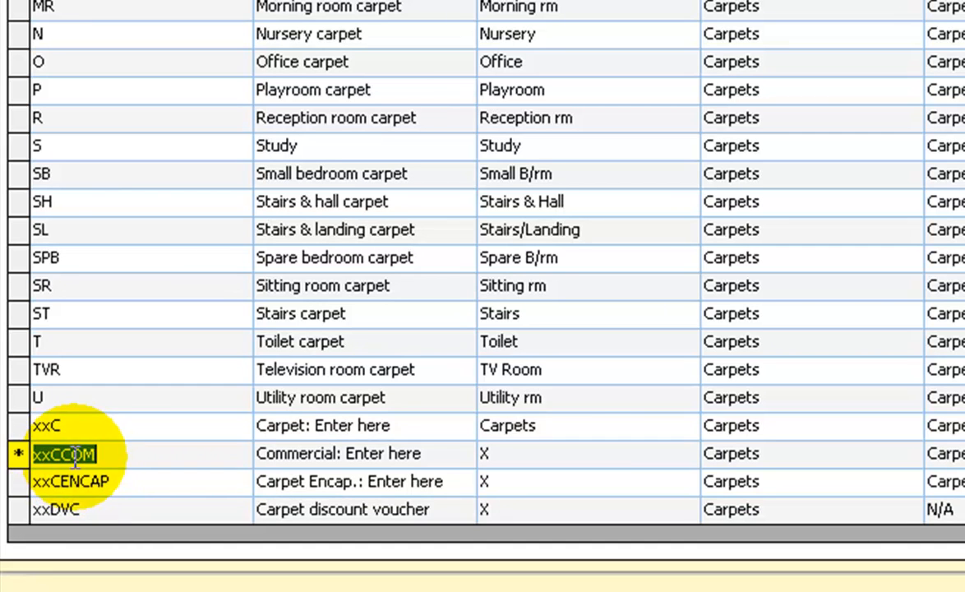
click(330, 453)
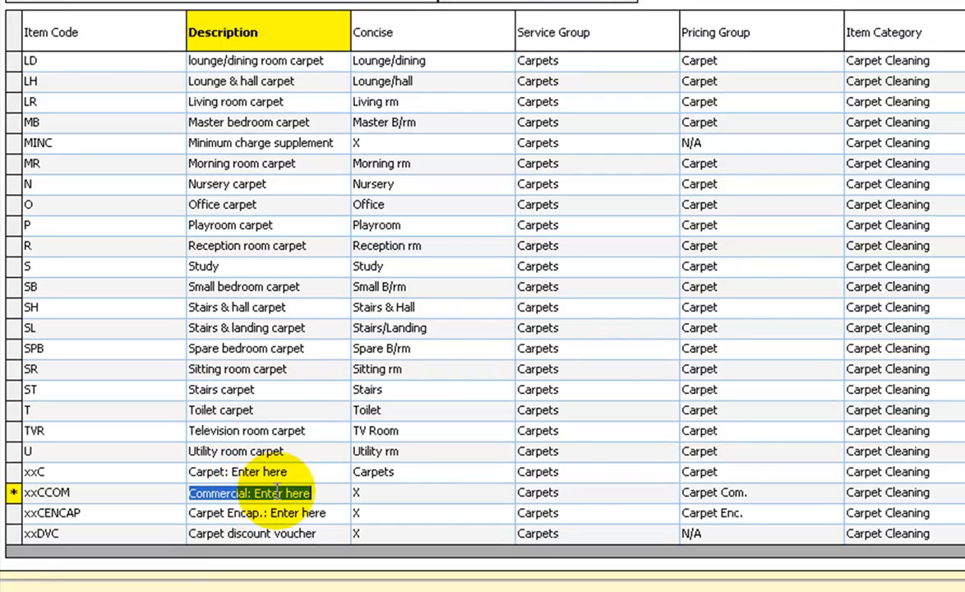
Review the service group and pricing group options of the xxCCOM item, keeping Carpet Com
click(582, 500)
click(579, 493)
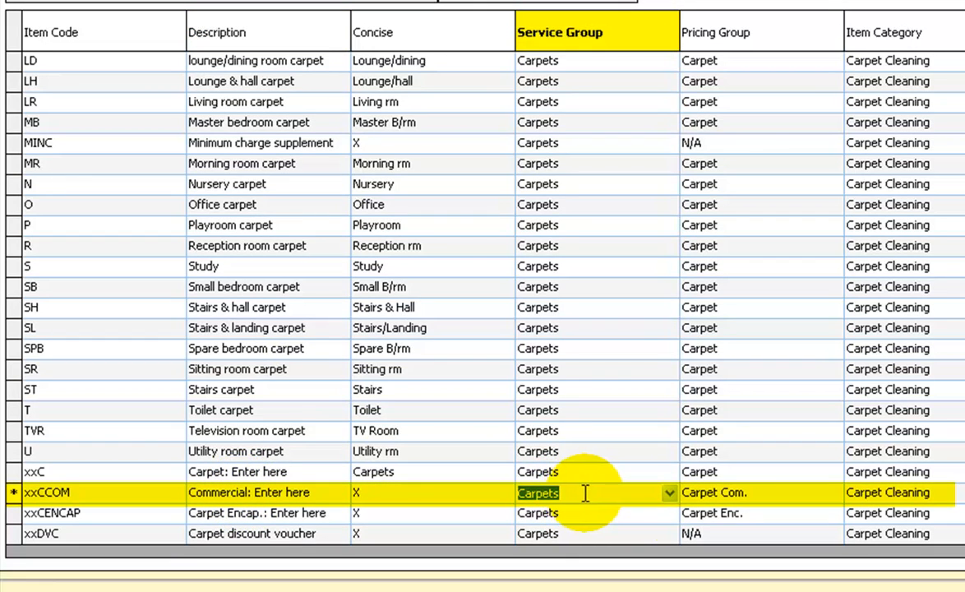
click(837, 498)
click(834, 494)
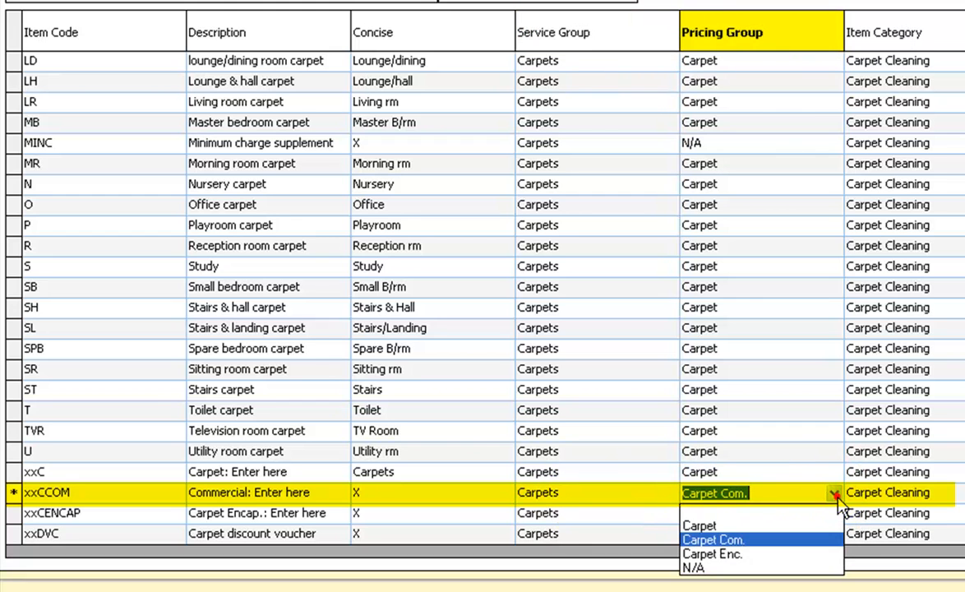
click(746, 543)
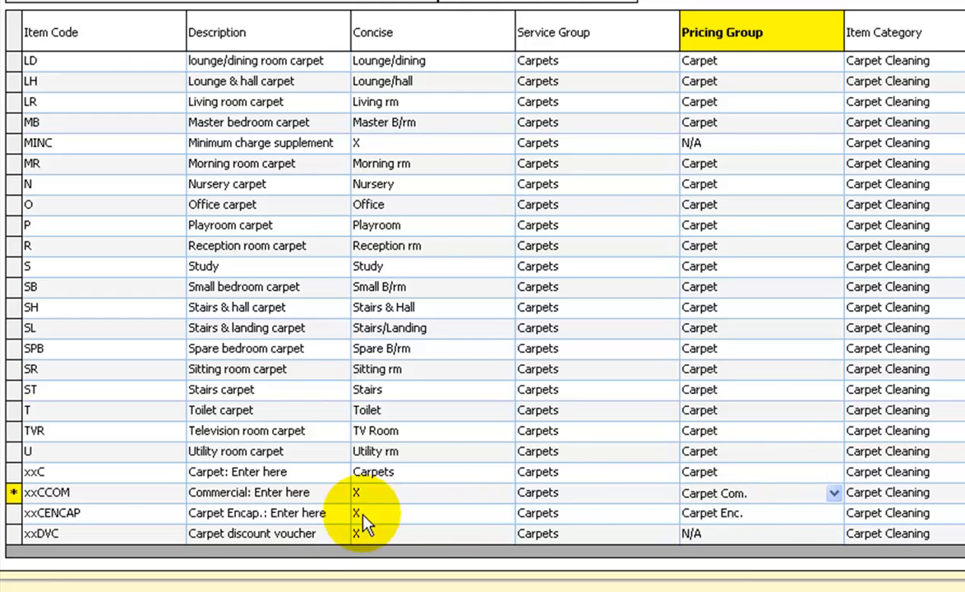
Select the xxCENCAP item and its Carpet Encap.: Enter here description
click(139, 515)
click(140, 516)
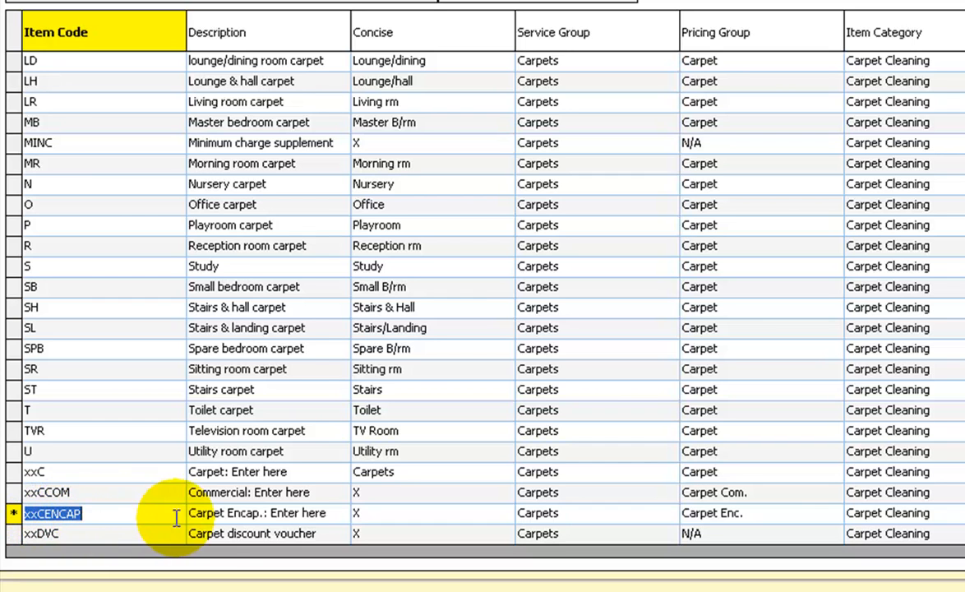
click(234, 514)
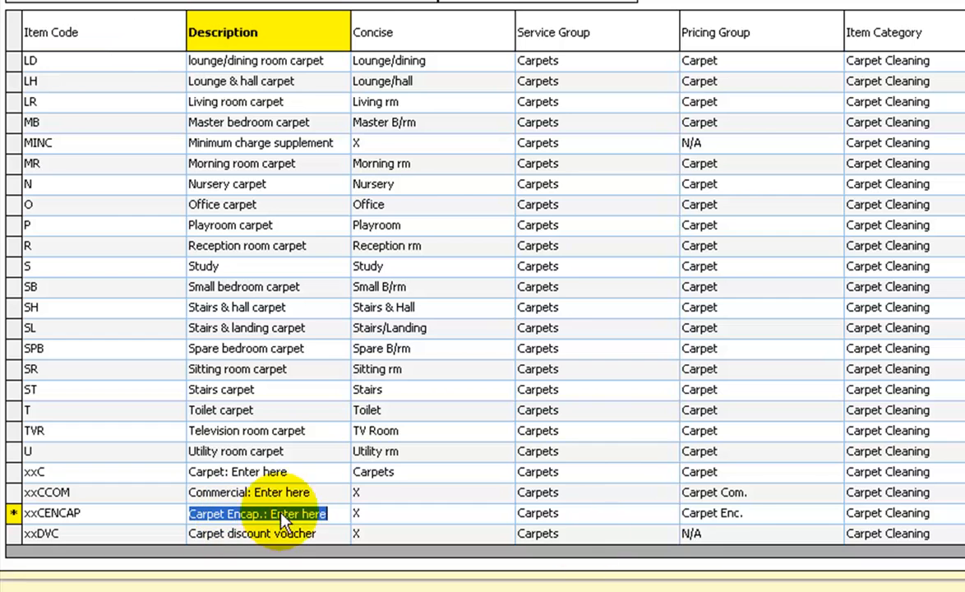
Review the pricing group options of the xxCENCAP item, keeping Carpet Enc. selected
click(834, 516)
click(834, 516)
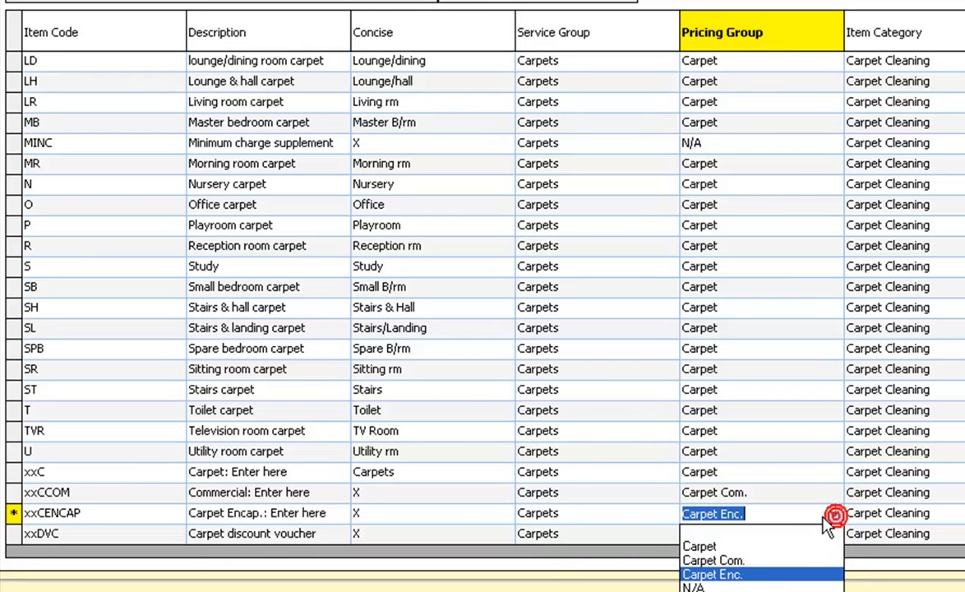
click(743, 573)
click(802, 513)
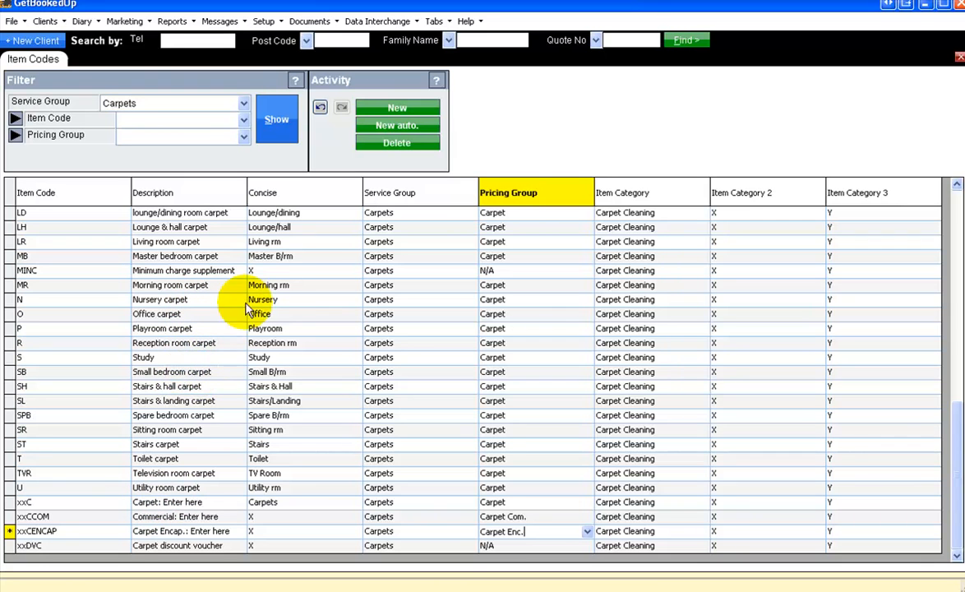
Add a new item code SNR with the description Snooker Room Carpet
click(405, 110)
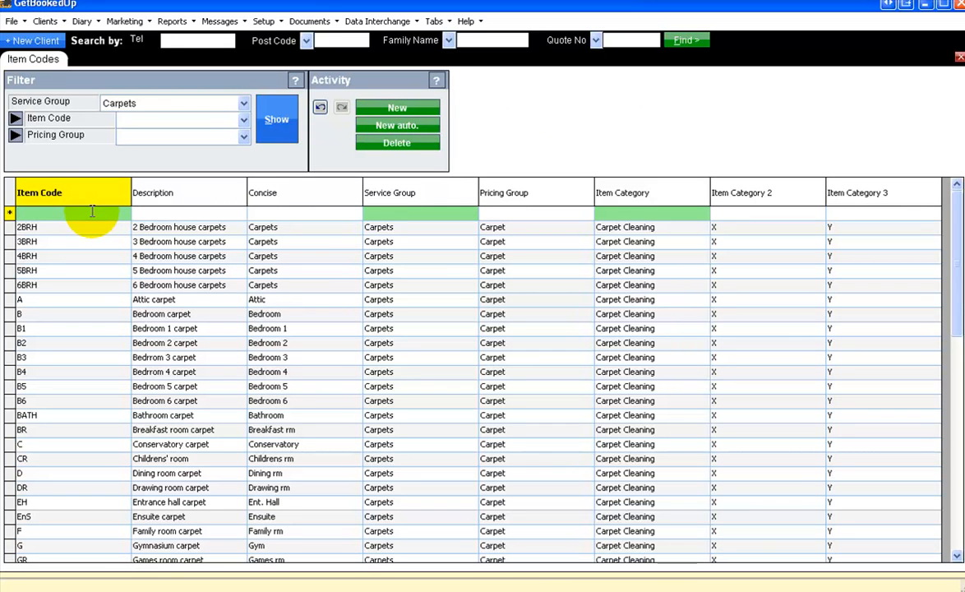
text(SNR)
key(Tab)
text(S)
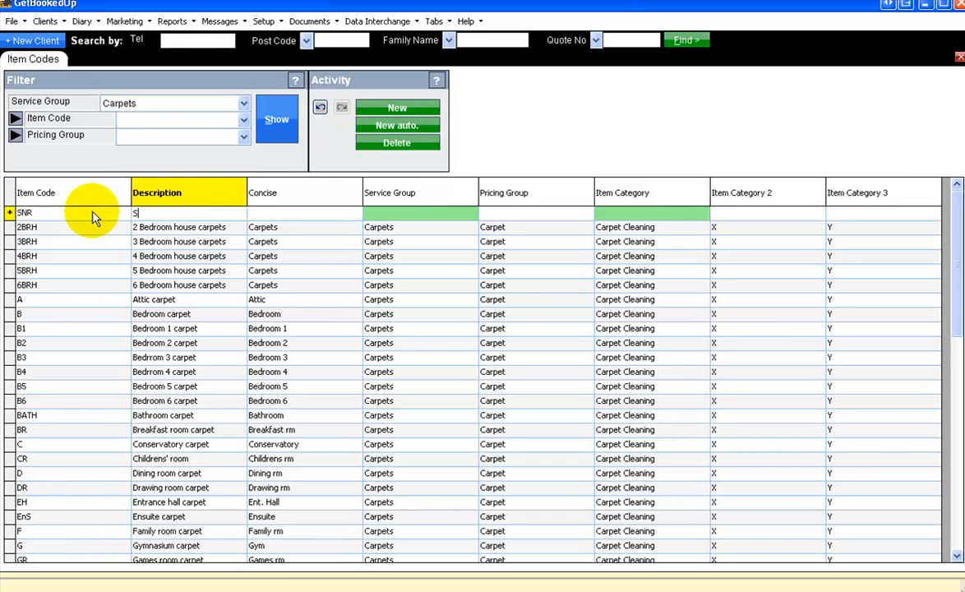
text(nooker Room Carpet)
Set the new item's concise name to Snooker Room and its service group to Carpets
click(281, 213)
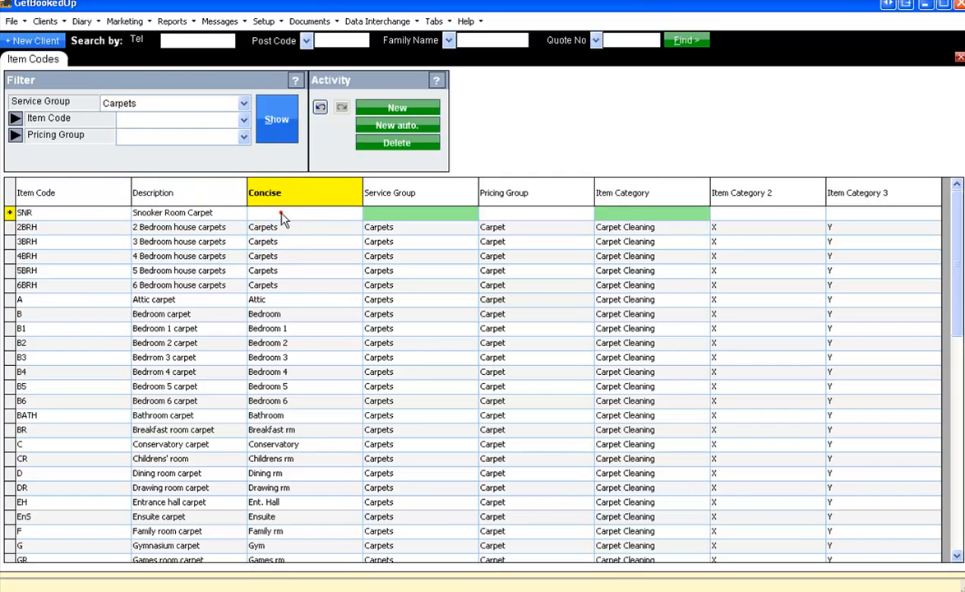
text(Sn)
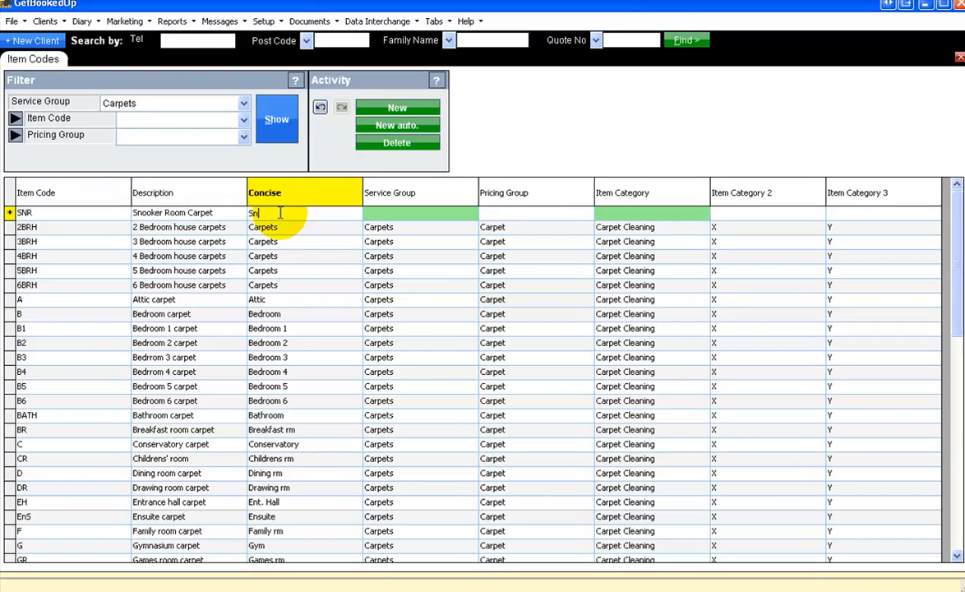
text(ooker Room)
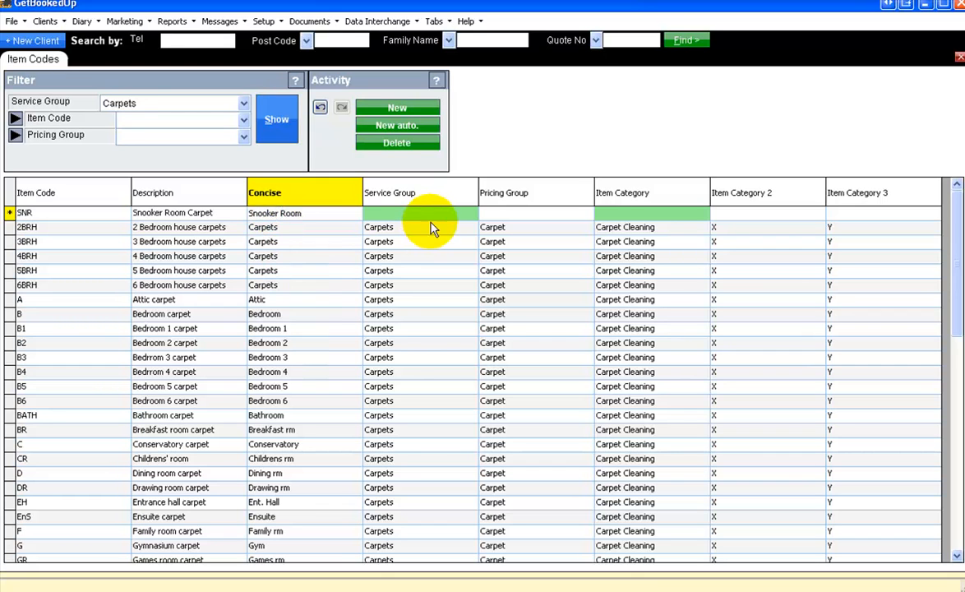
click(472, 216)
click(473, 215)
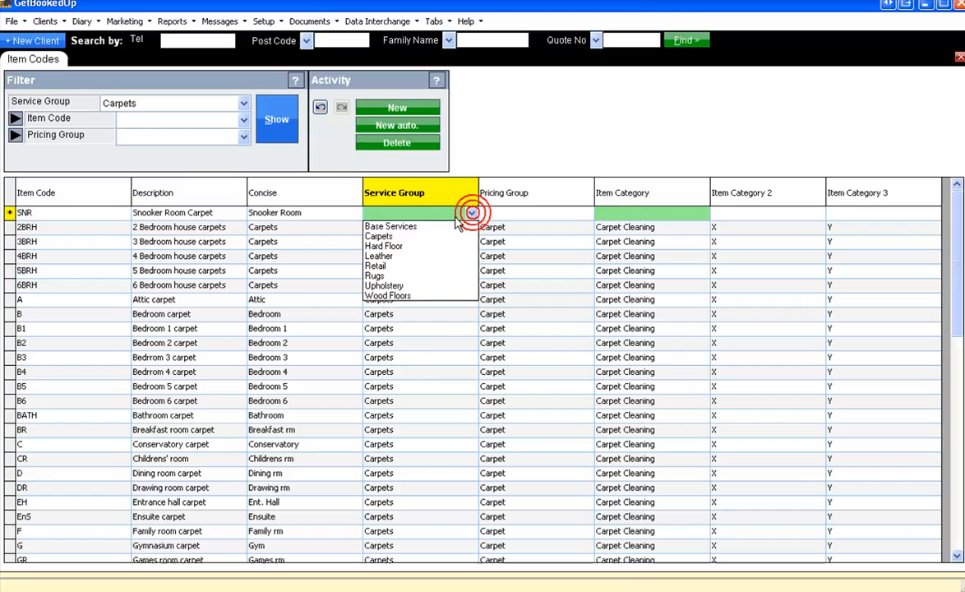
click(415, 238)
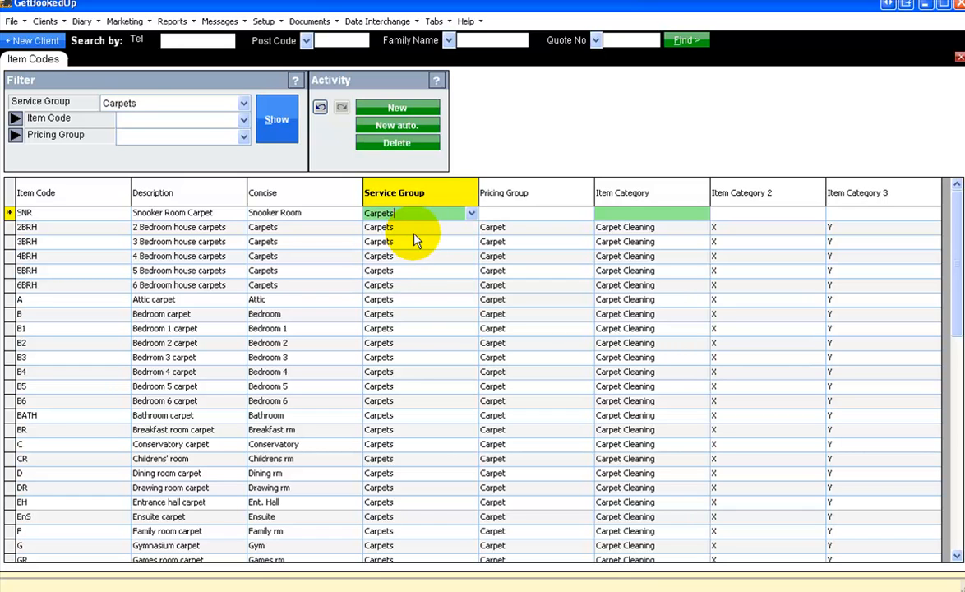
Set the SNR item's pricing group to Carpet and its item category to Carpet Cleaning
click(585, 215)
click(587, 214)
click(500, 235)
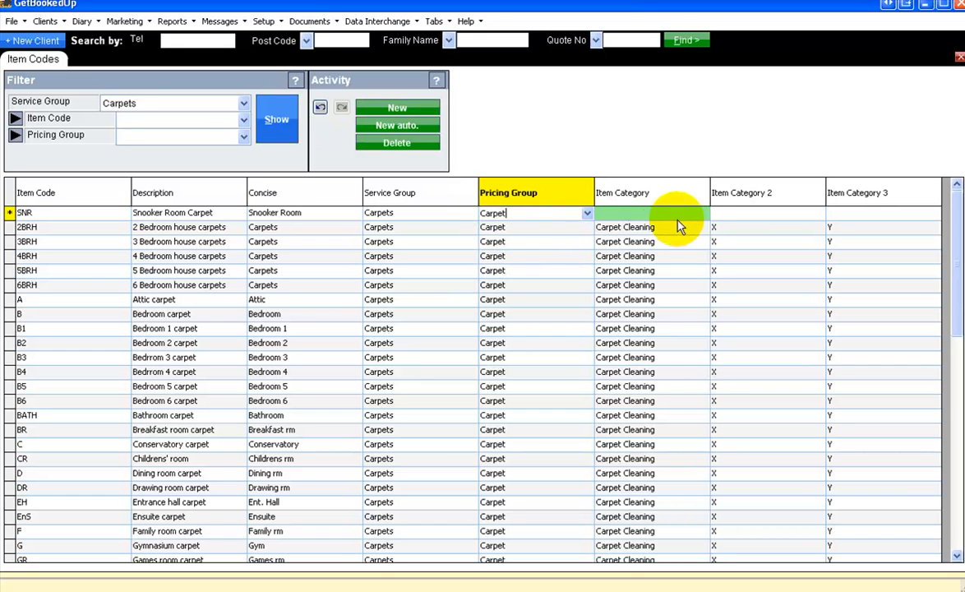
click(699, 214)
click(699, 214)
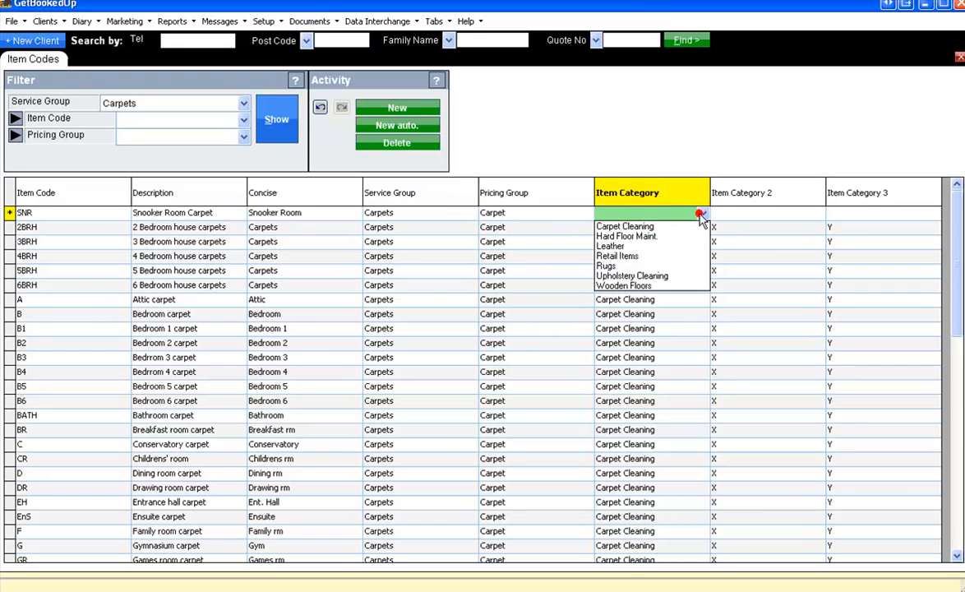
click(622, 227)
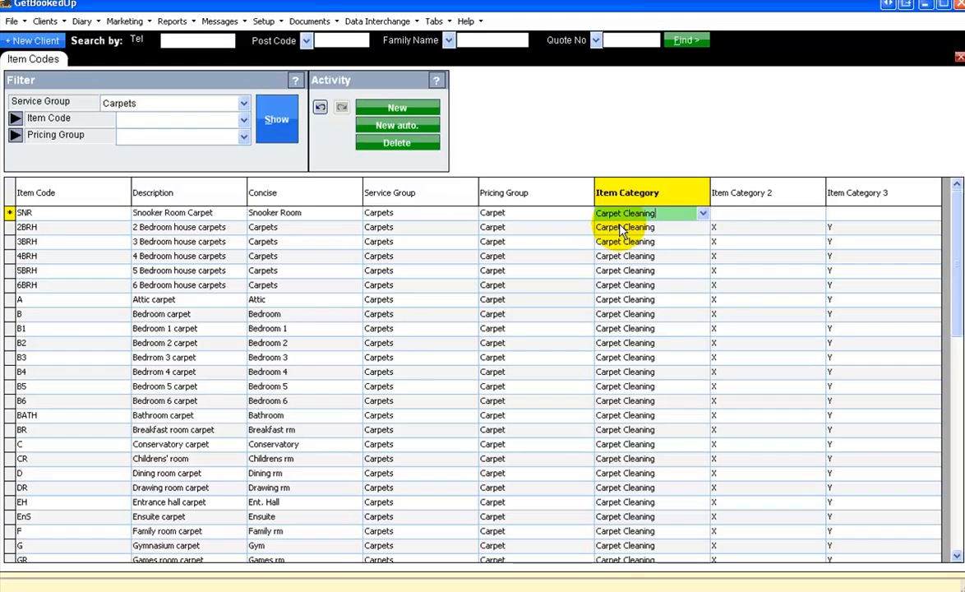
Set item category 2 to X and item category 3 to Y, completing the SNR row
click(752, 213)
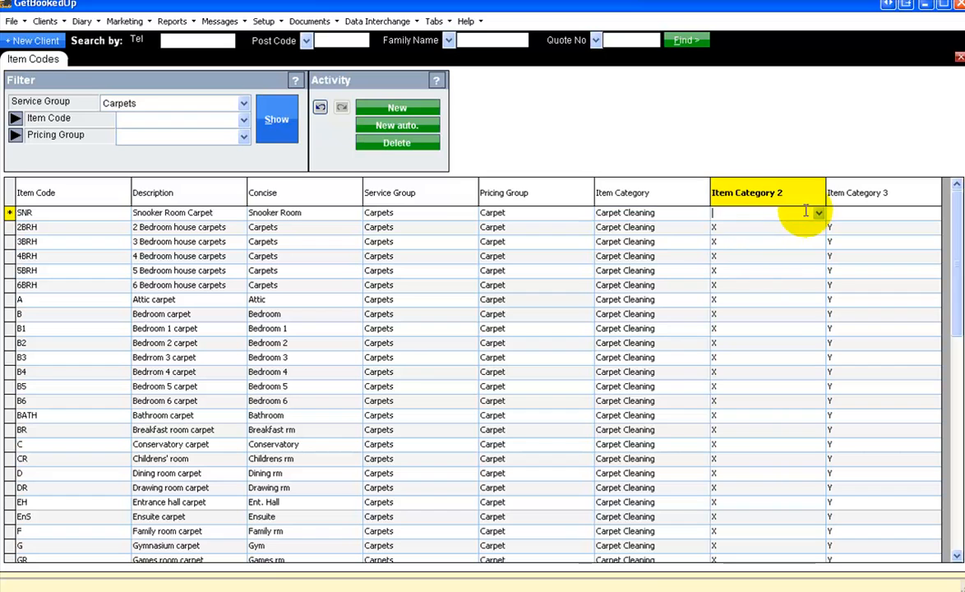
click(818, 212)
click(748, 235)
click(931, 215)
click(932, 215)
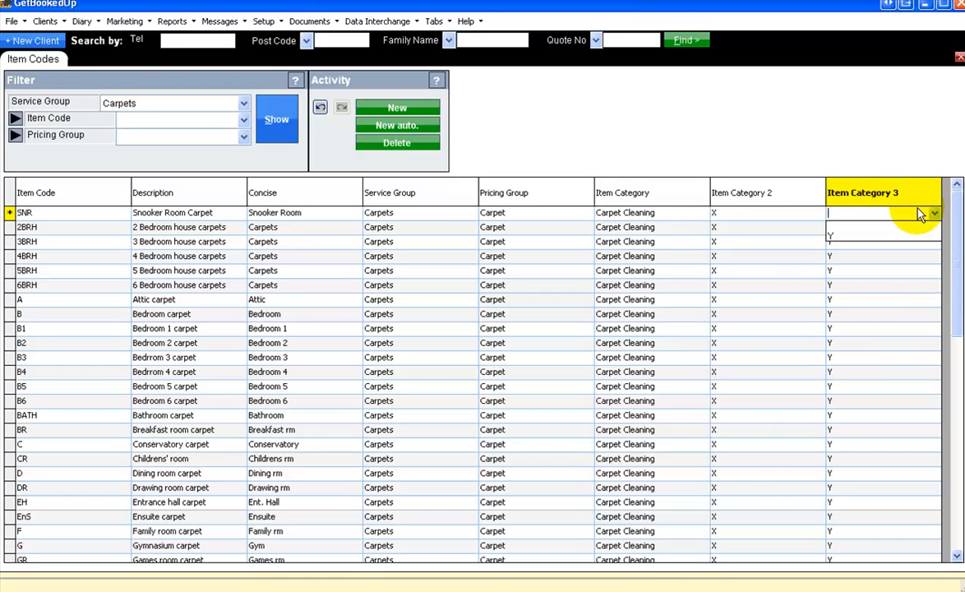
click(831, 238)
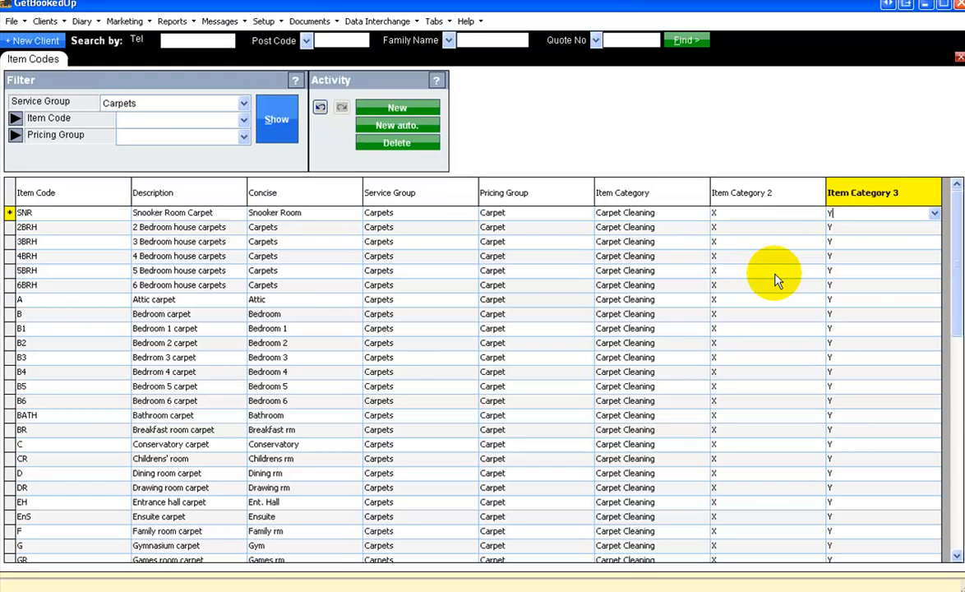
click(700, 213)
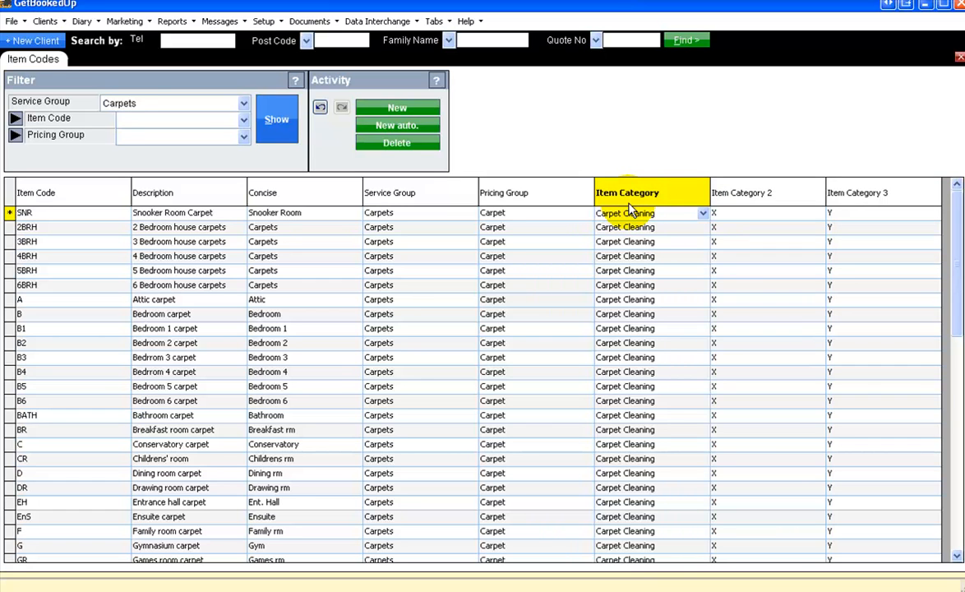
click(703, 214)
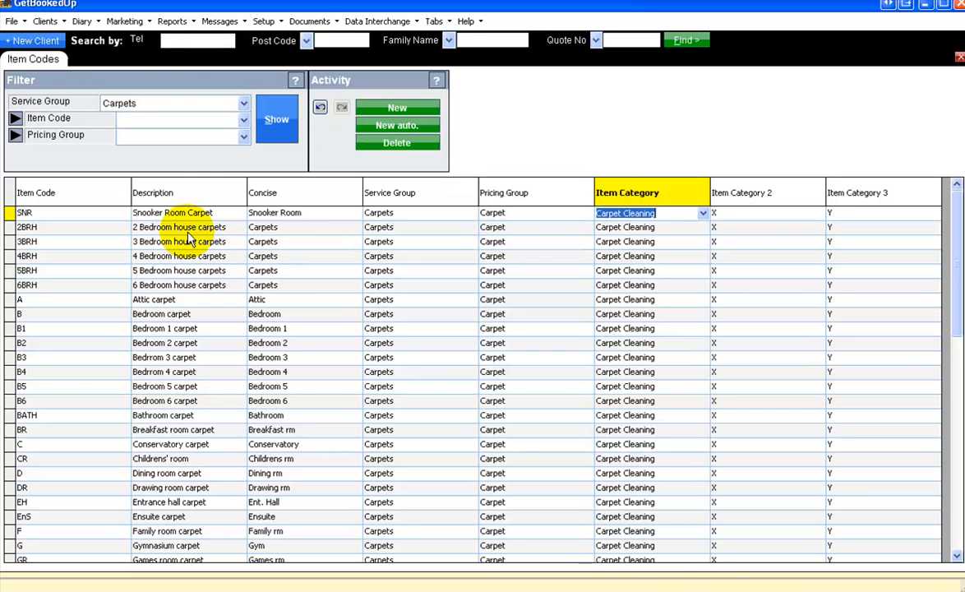
Filter the item codes list to show the Hard Floor service group
click(244, 105)
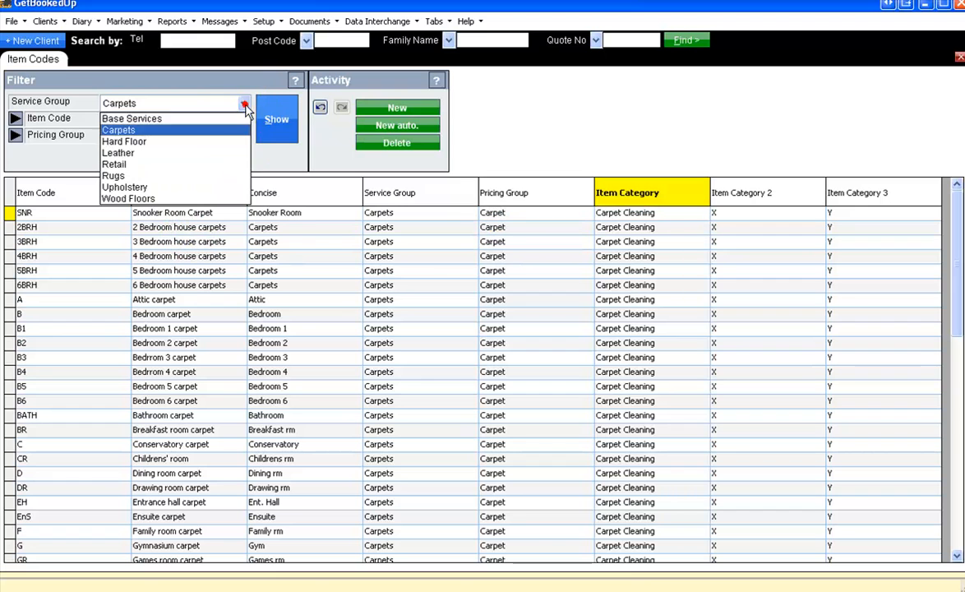
click(142, 139)
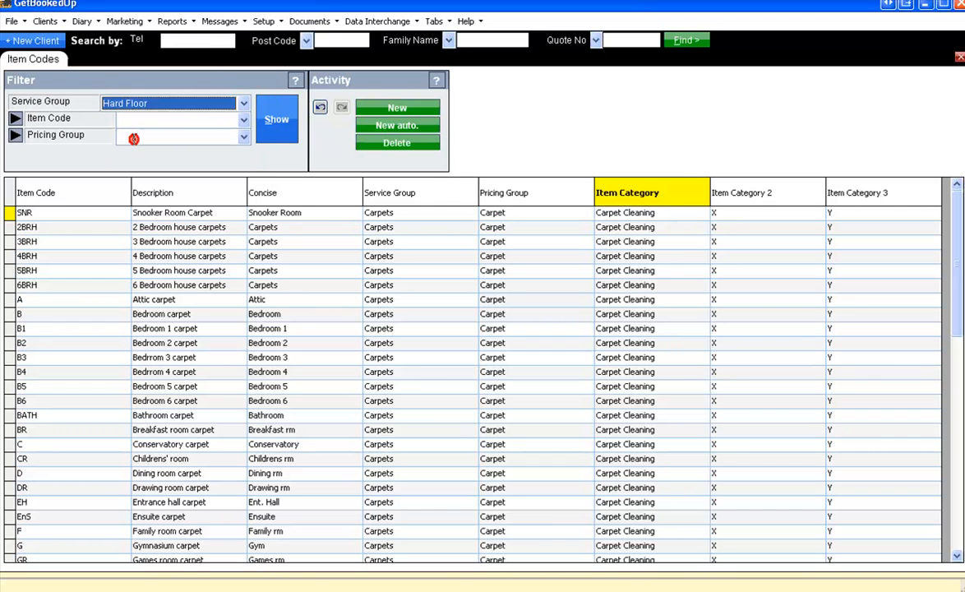
click(272, 128)
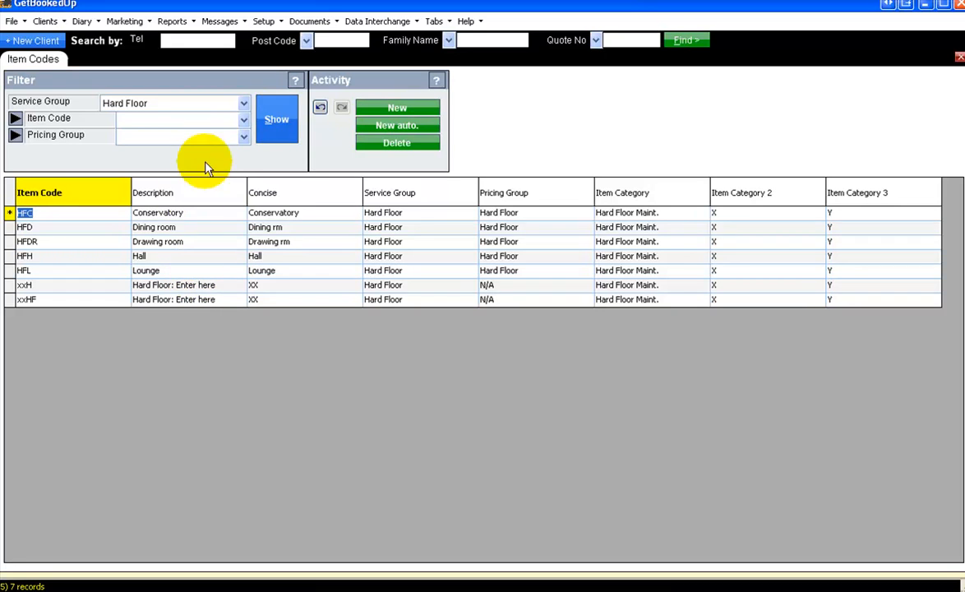
Filter the item codes list to the Retail service group and inspect the Delivery charge item
click(243, 103)
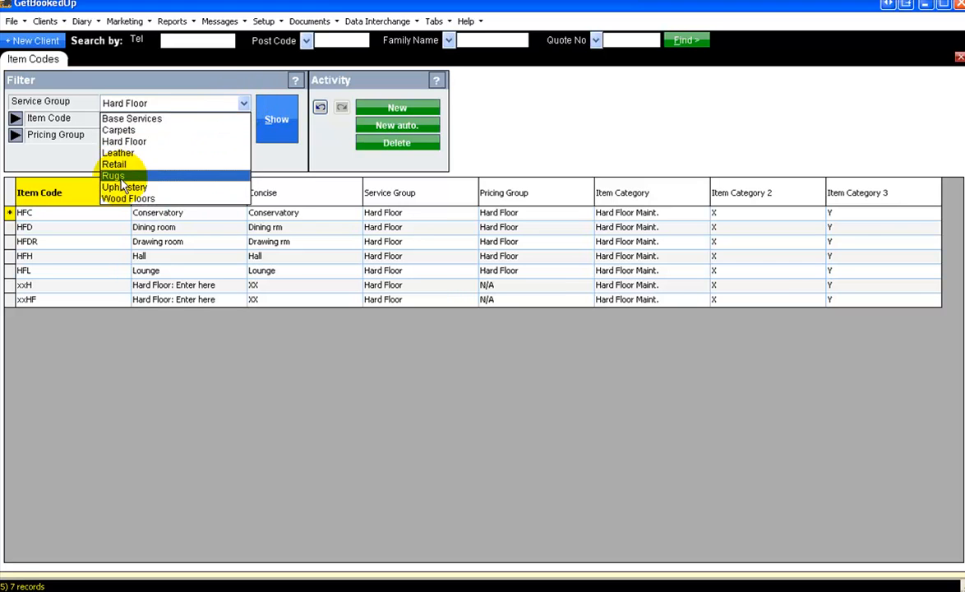
click(124, 164)
click(294, 122)
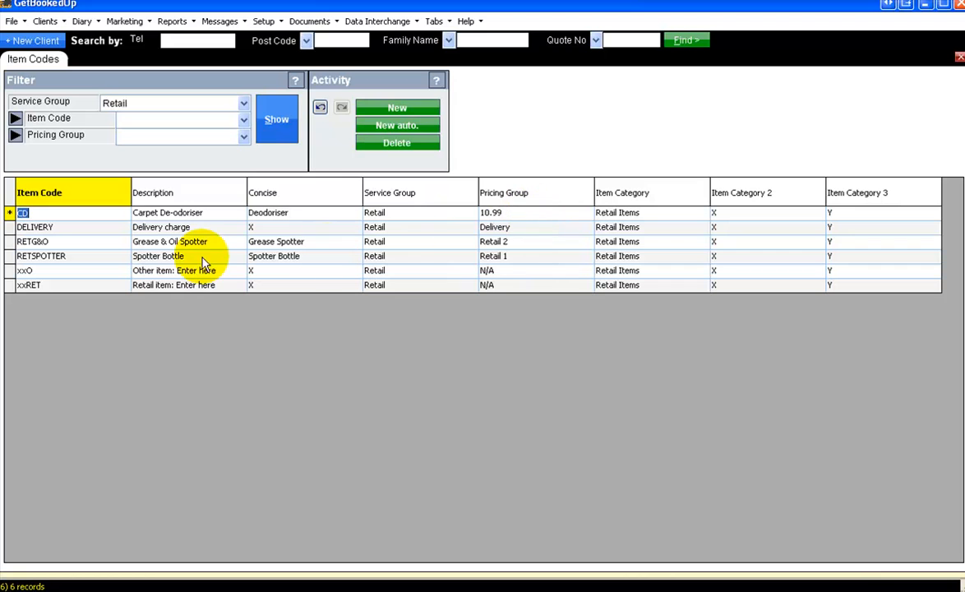
click(214, 231)
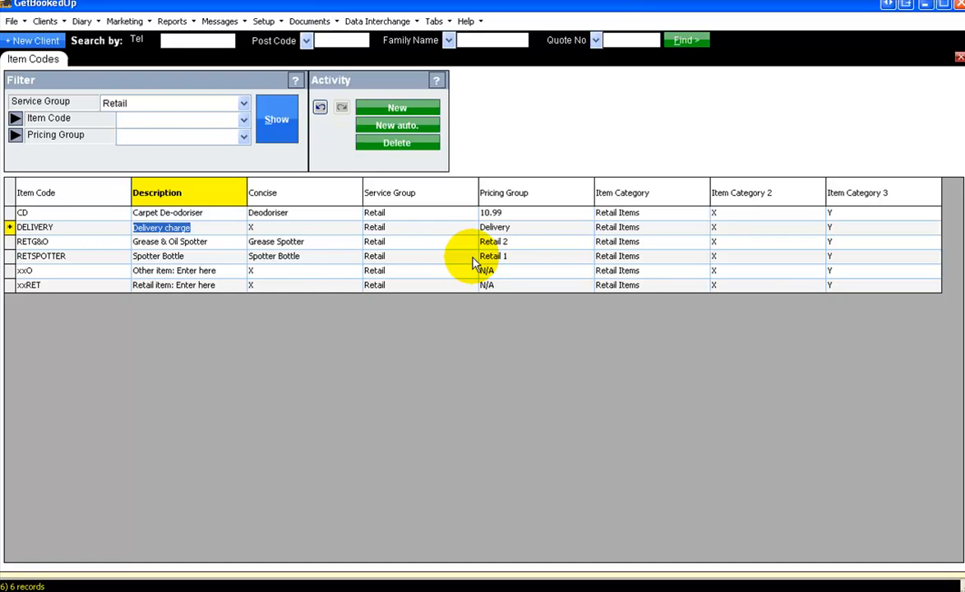
click(244, 104)
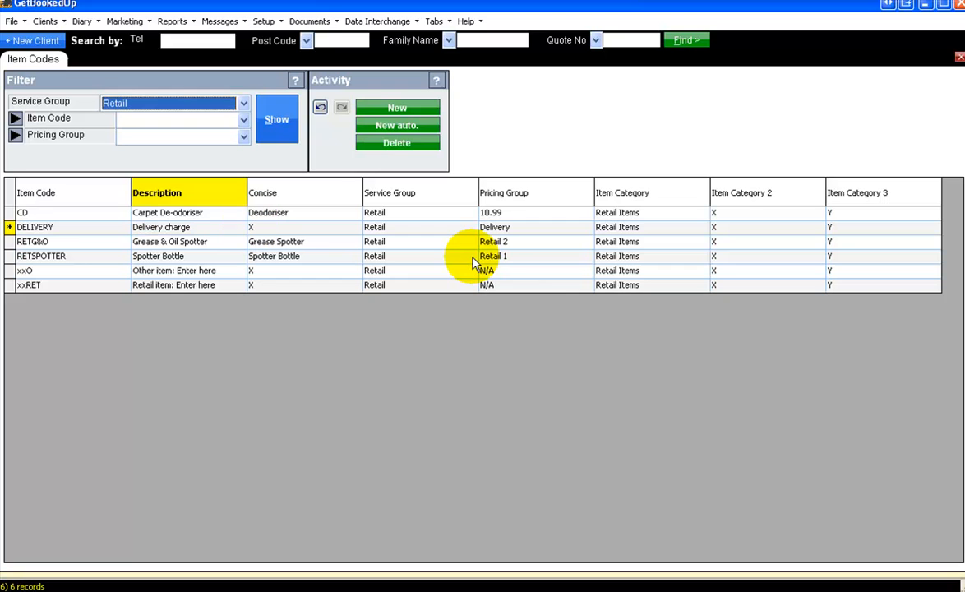